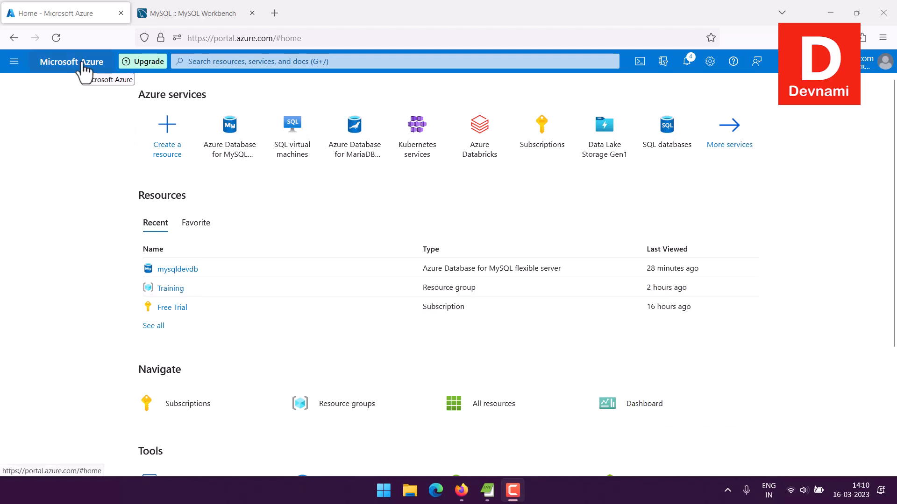
Step: Open the Azure Database for MySQL servers list from the Databases category of all services
click(14, 62)
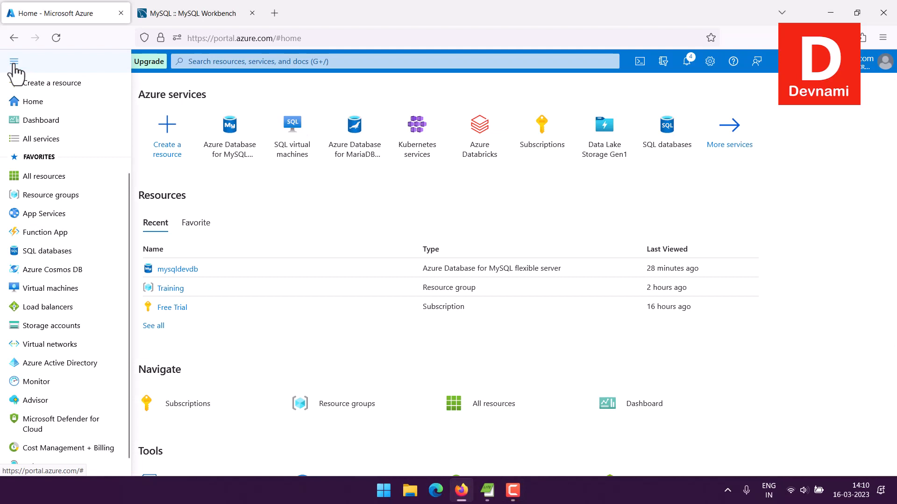
click(39, 143)
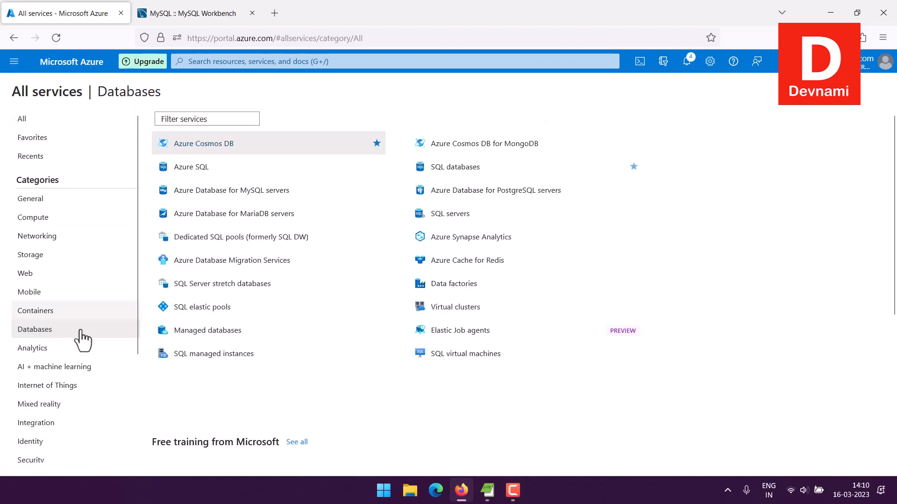
click(28, 332)
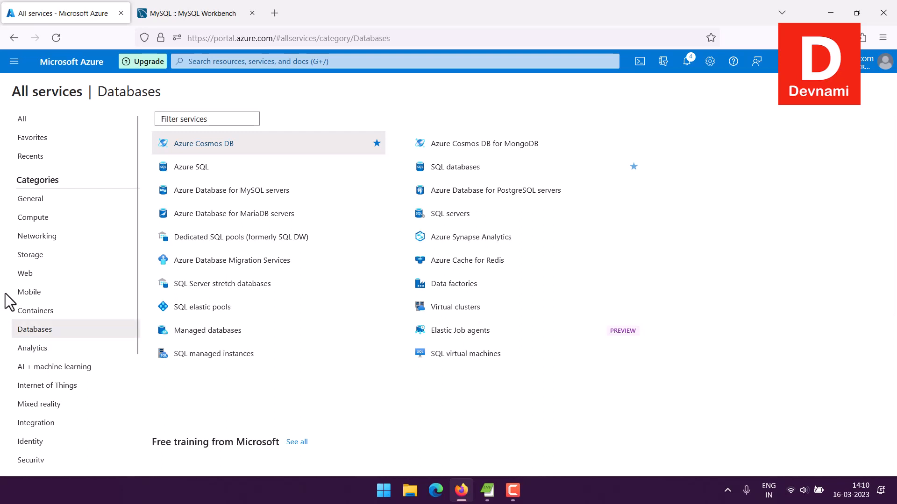
mouse_move(380, 173)
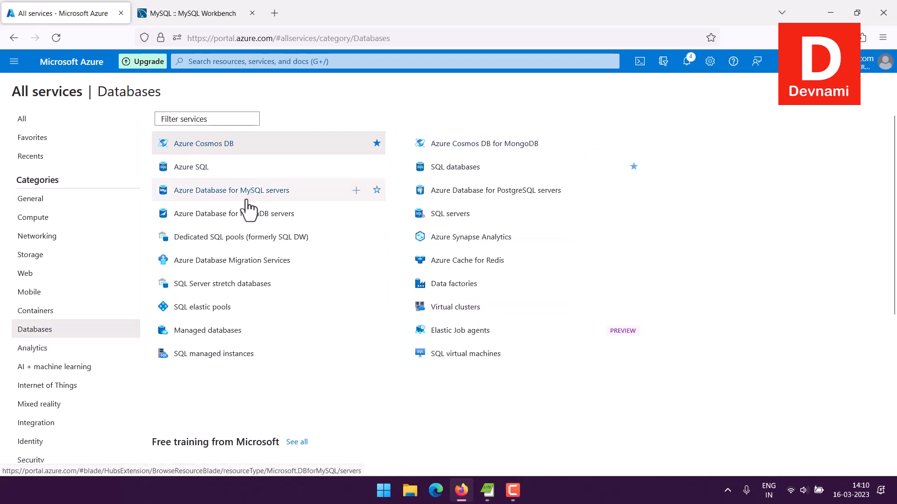
click(224, 192)
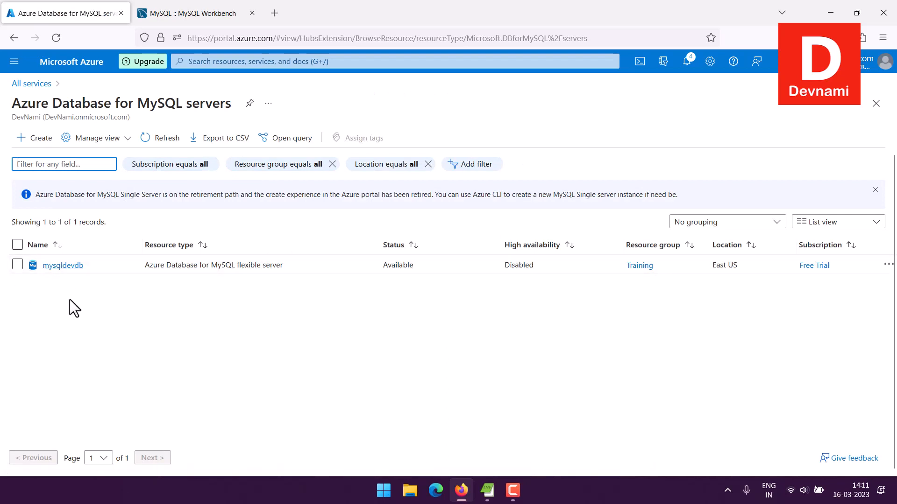
Step: Start creating a MySQL server with the Flexible server deployment option and look over its basic settings
click(19, 138)
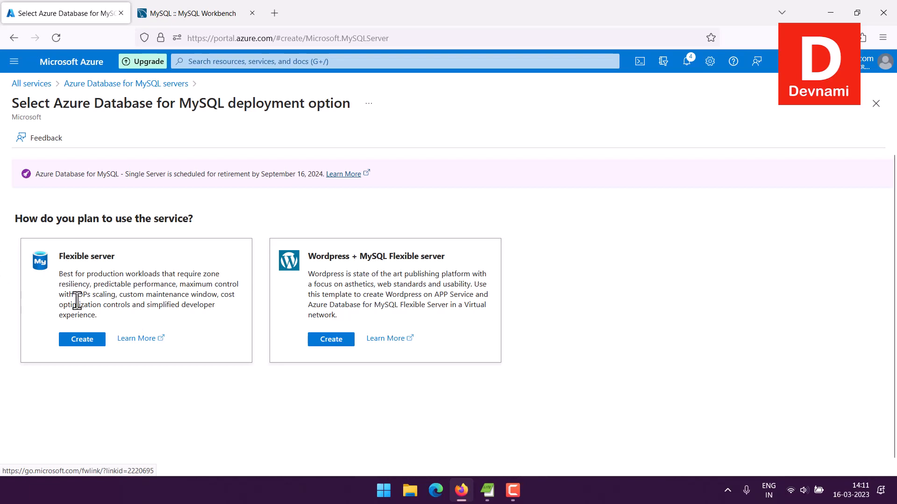
click(82, 339)
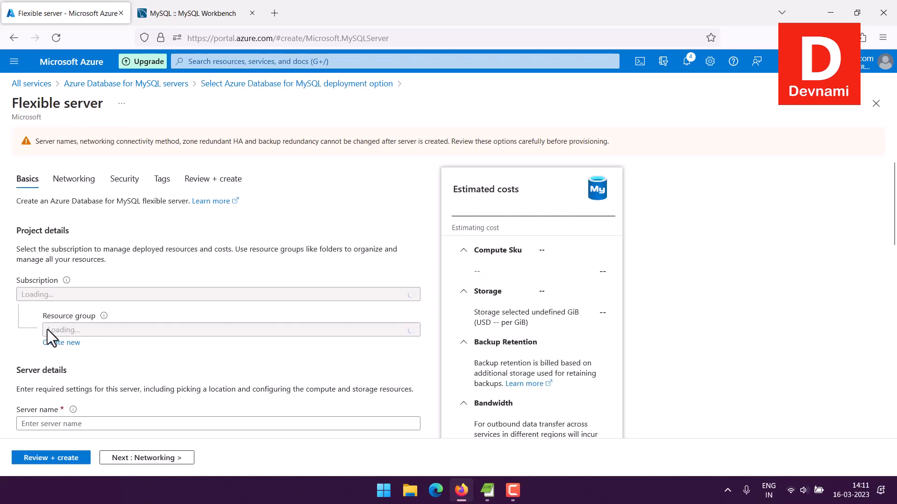
scroll(46, 329, down, 3)
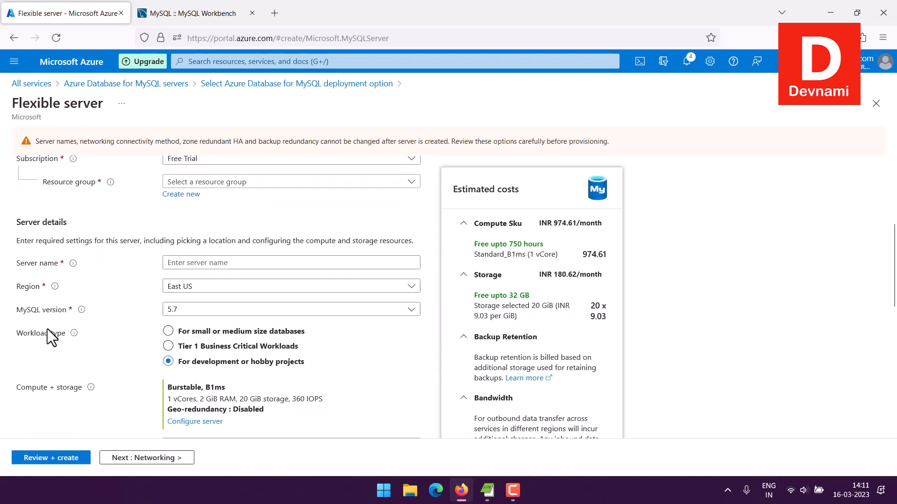
scroll(47, 329, up, 3)
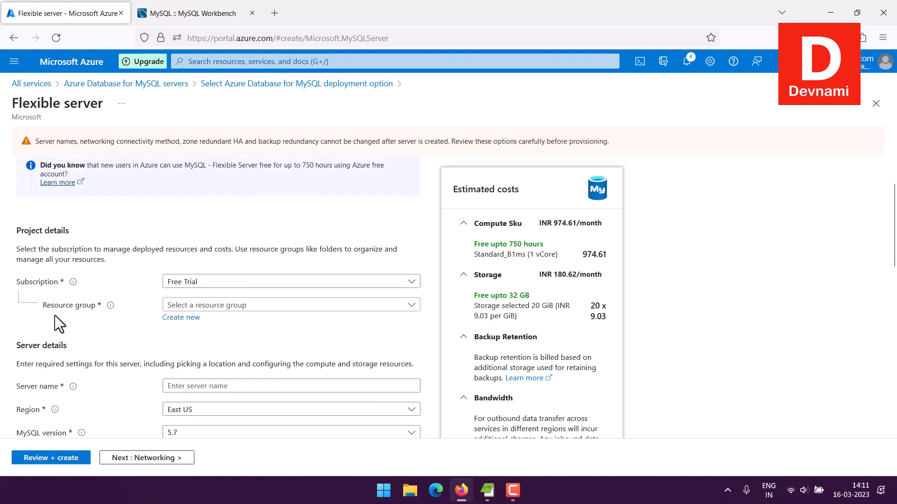
Step: View the subscription and resource group choices in the project details
click(183, 287)
click(185, 319)
click(192, 310)
click(130, 332)
scroll(135, 329, down, 5)
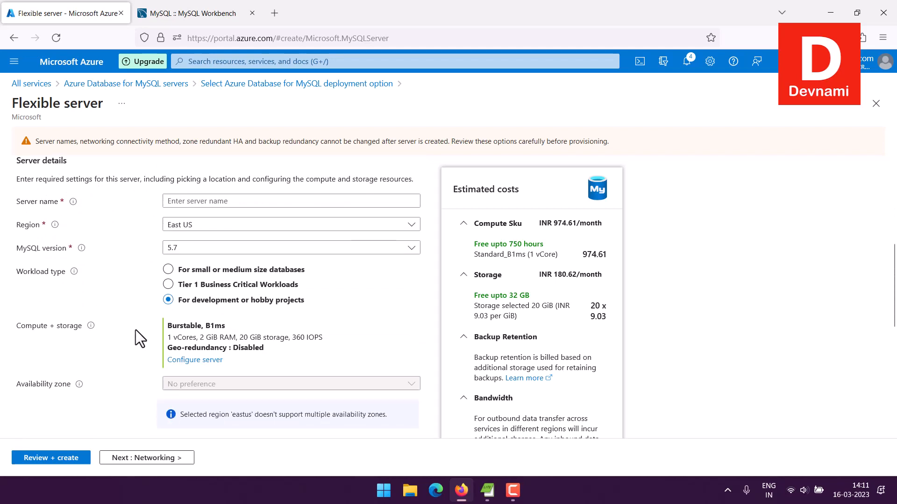
Step: Enter "as" as the server name in the server details
click(169, 201)
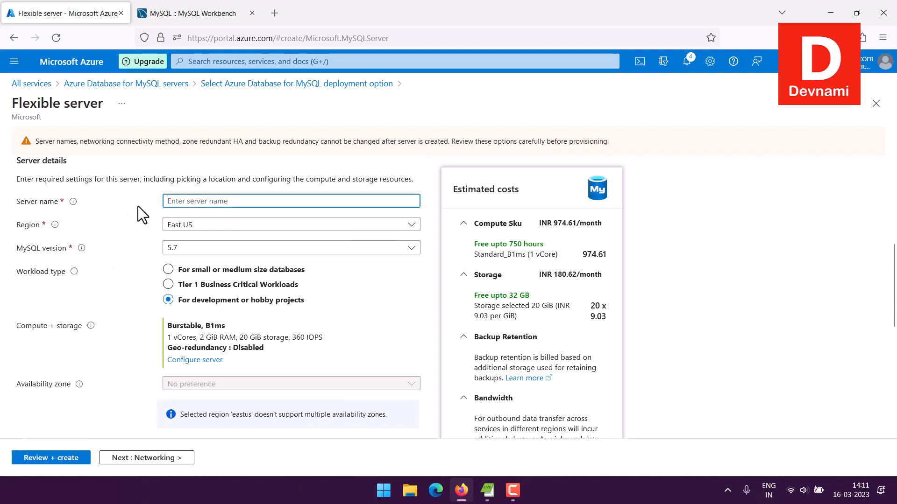
text(as)
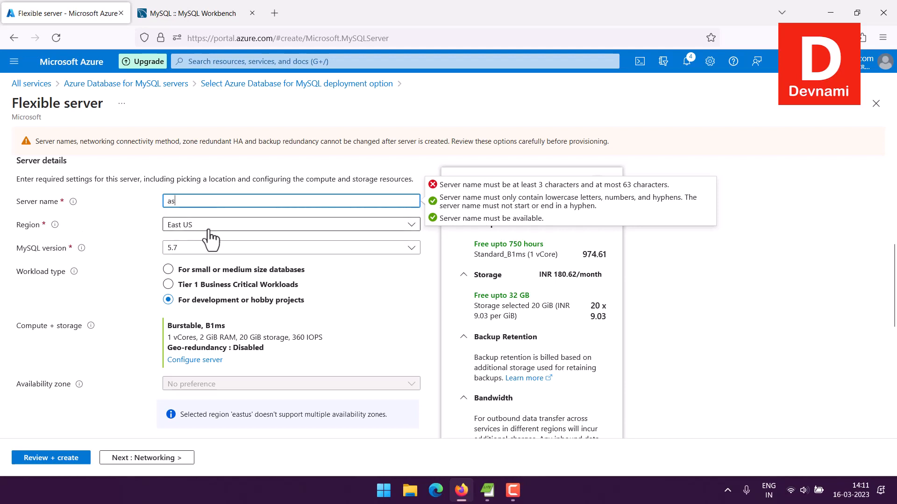
key(Tab)
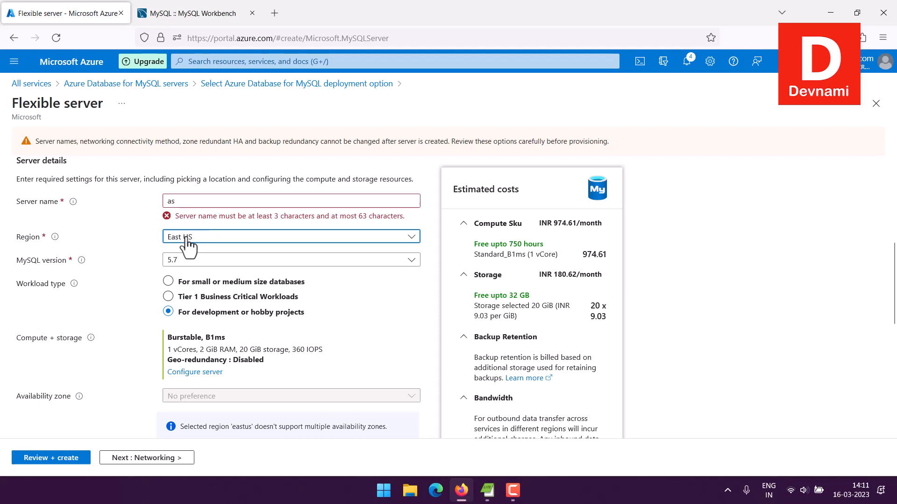
Step: View the available regions and MySQL versions for the new server without changing the selections
click(188, 247)
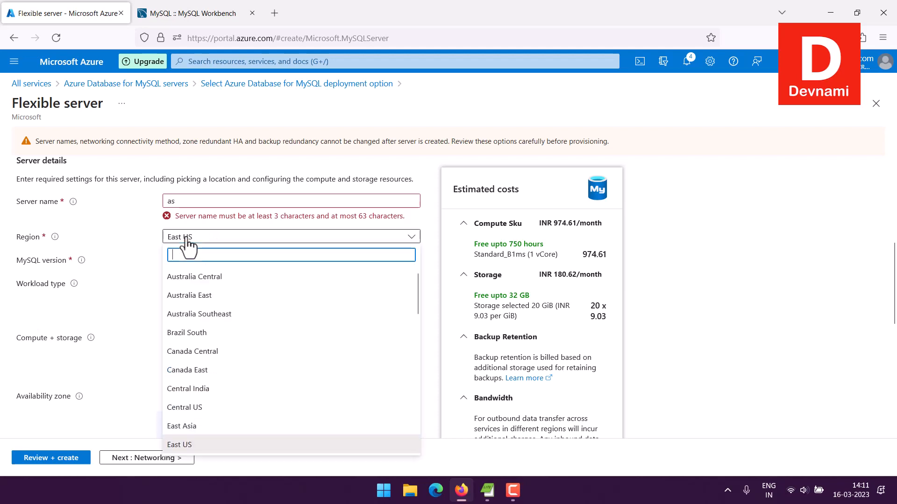
click(151, 241)
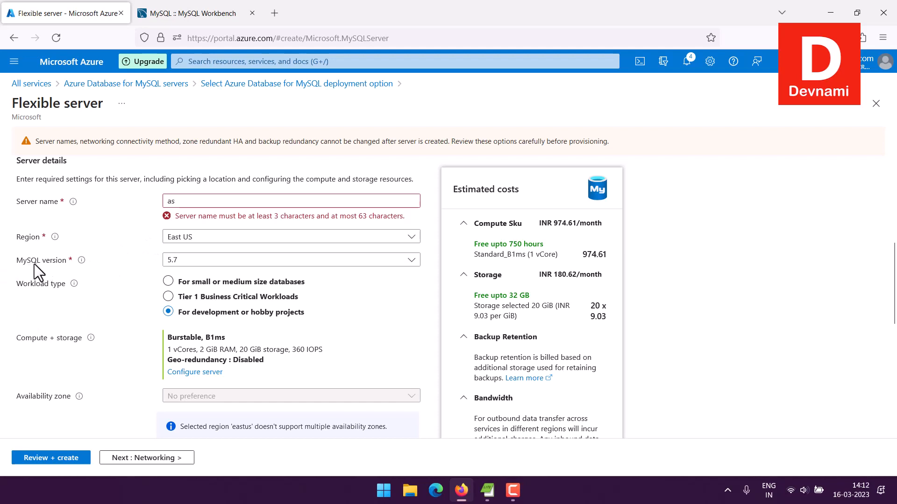
click(174, 260)
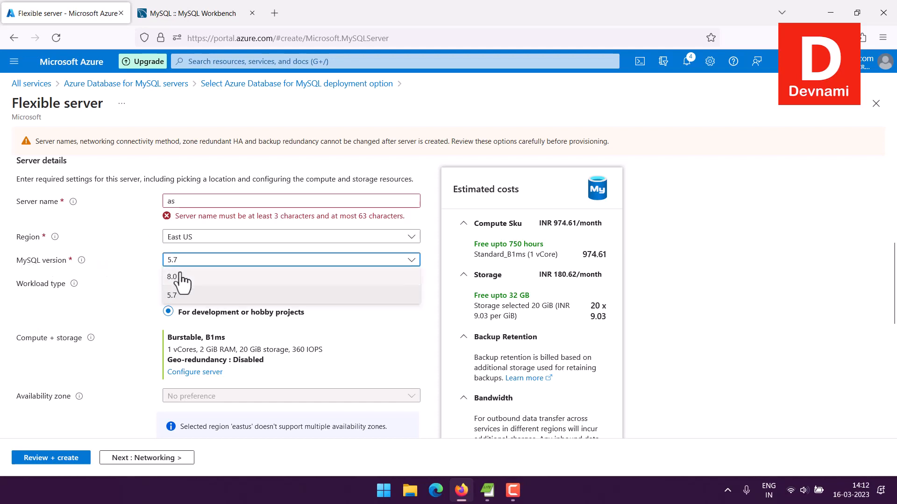
click(127, 262)
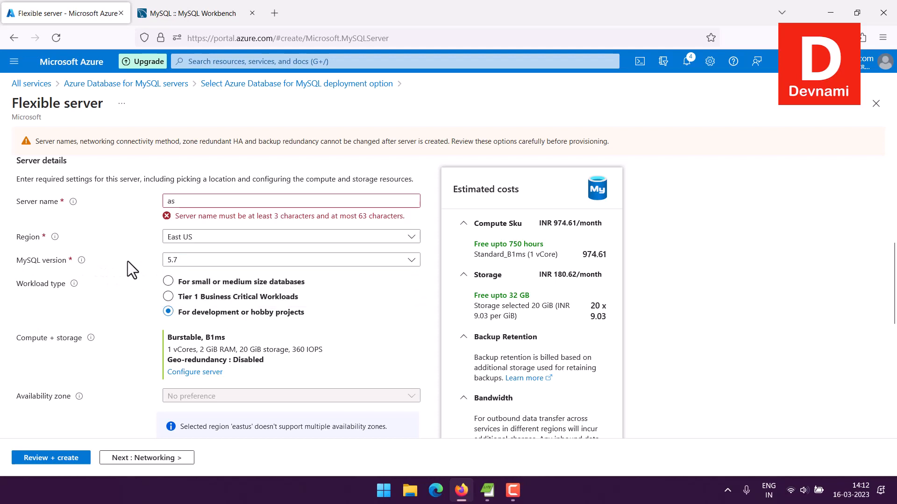
click(173, 265)
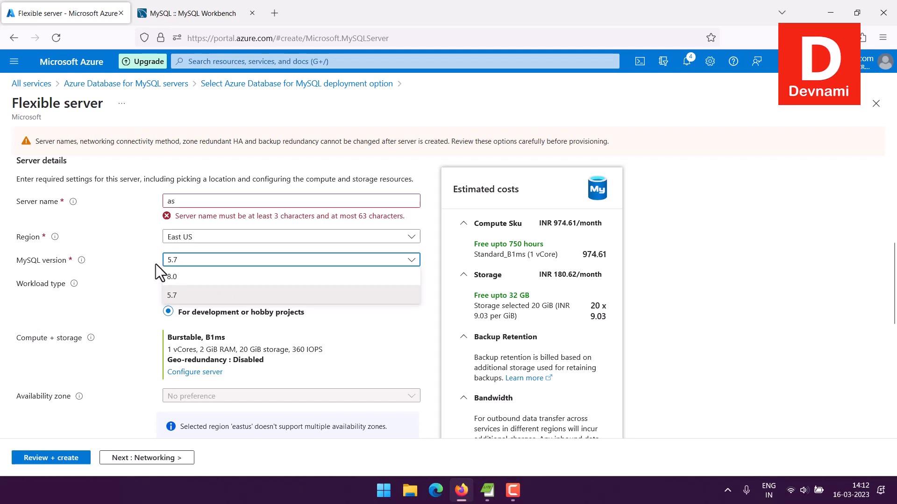
click(155, 264)
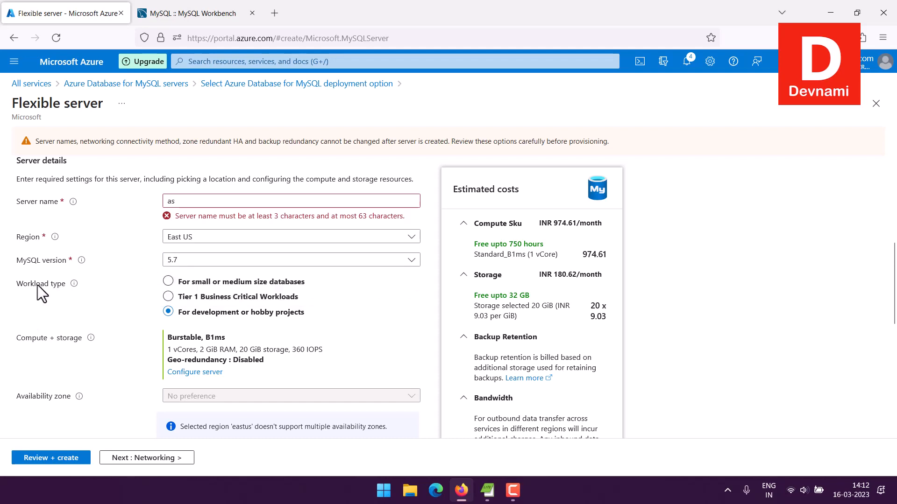
Step: Review the workload type options and the compute and storage summary of the new server
triple_click(54, 287)
click(55, 287)
scroll(411, 313, down, 3)
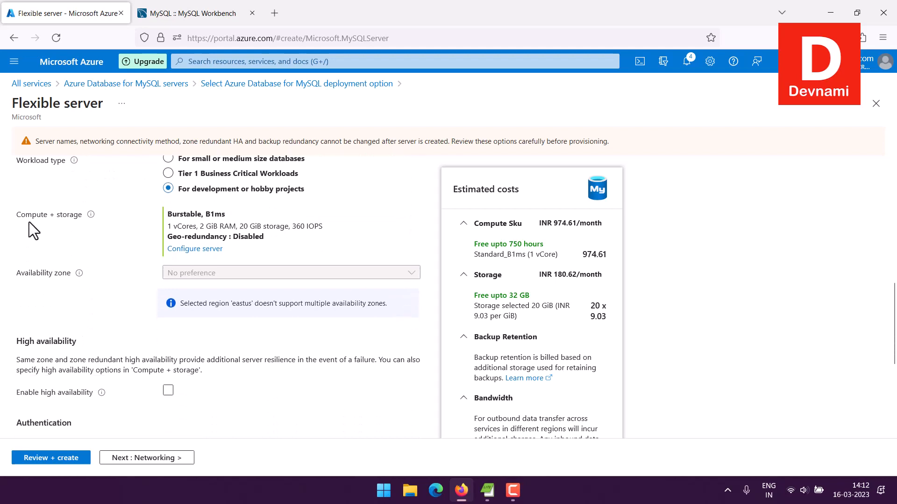
mouse_move(167, 223)
mouse_down()
mouse_move(275, 243)
mouse_move(182, 218)
mouse_up()
click(232, 248)
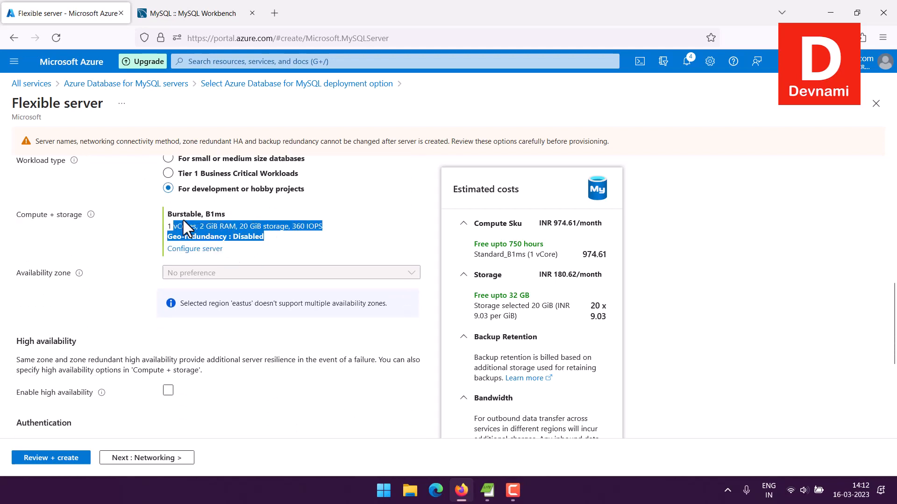
click(182, 218)
Step: Open the server's compute and storage configuration and review its compute sizes, storage, IOPS, high availability and backup options
click(193, 249)
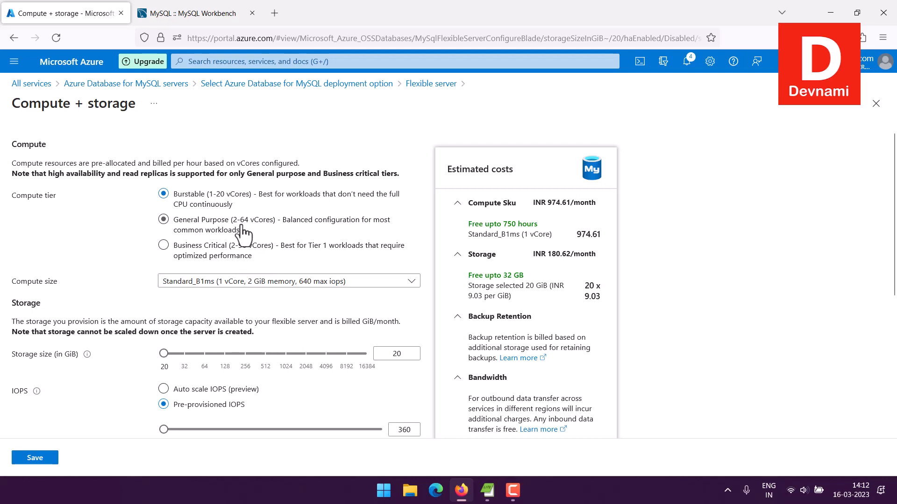
scroll(42, 214, down, 2)
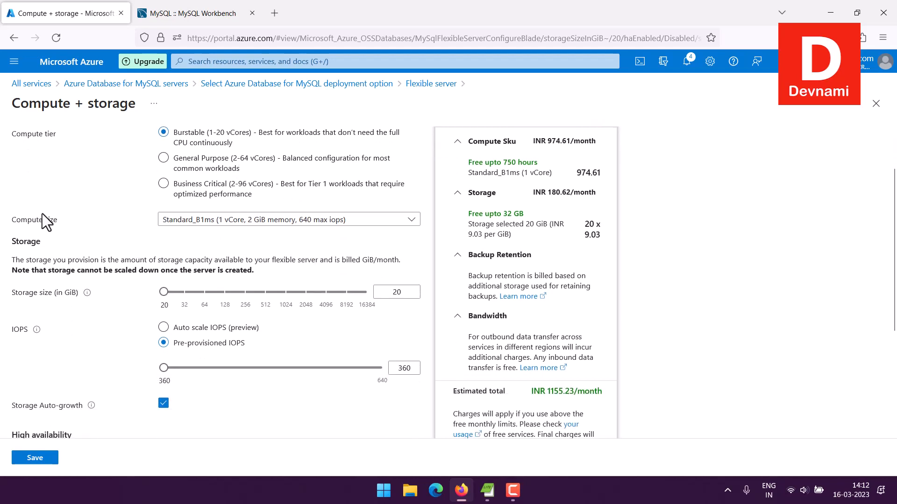
click(195, 220)
click(121, 238)
click(208, 220)
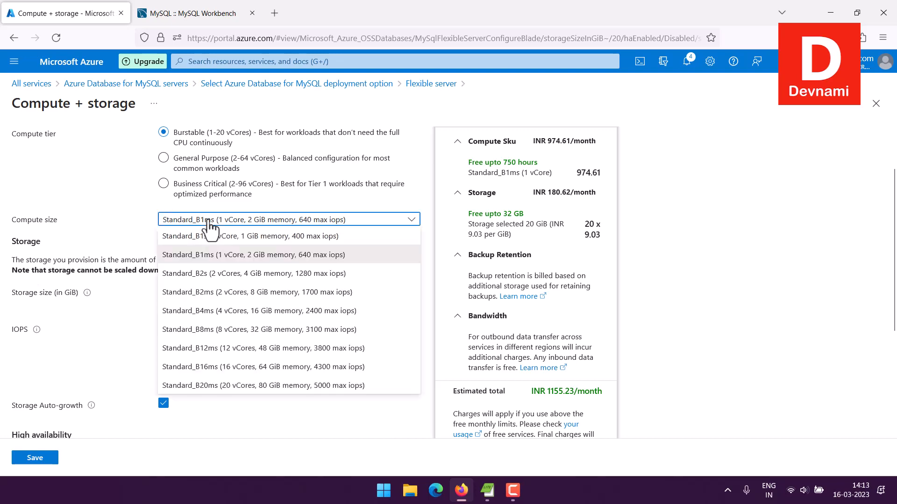
click(127, 213)
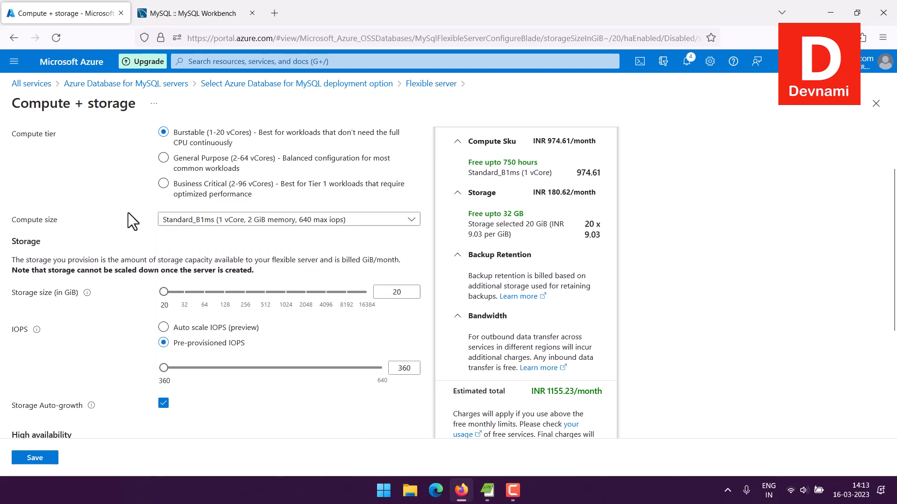
scroll(151, 241, down, 5)
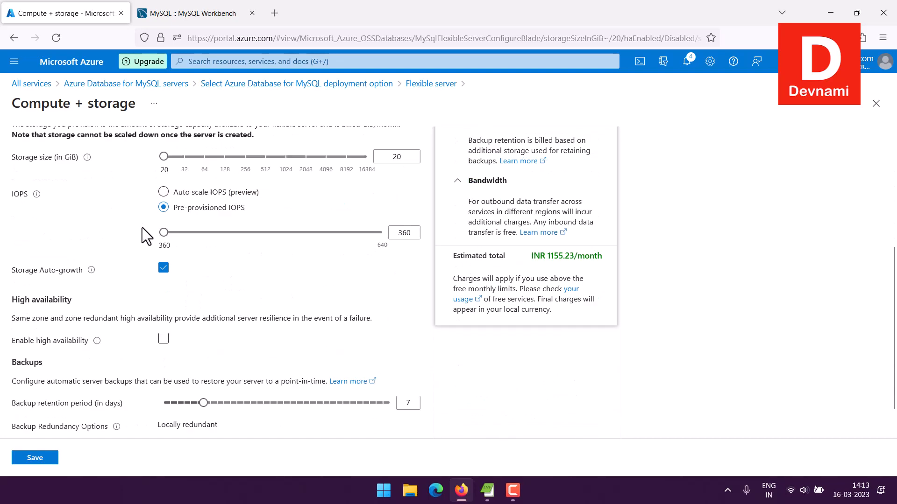
scroll(150, 273, up, 6)
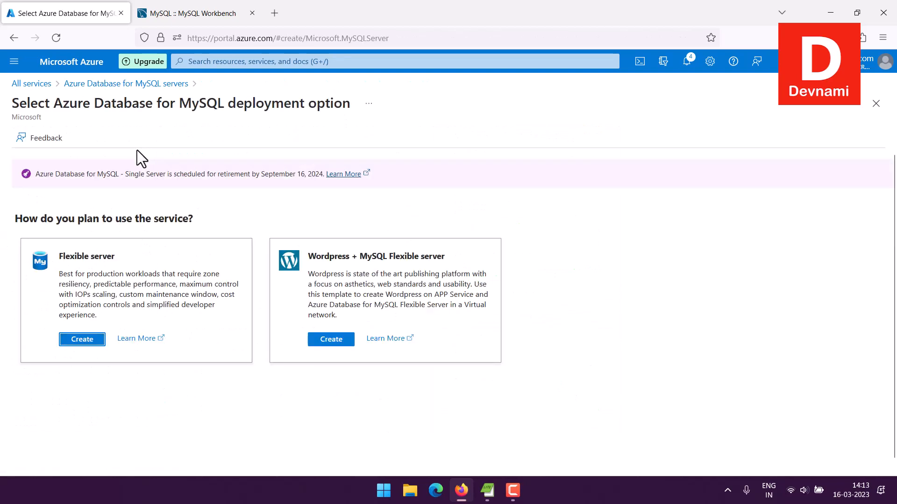
Step: Reopen the flexible server creation form and examine its authentication methods, admin username and password fields
click(103, 340)
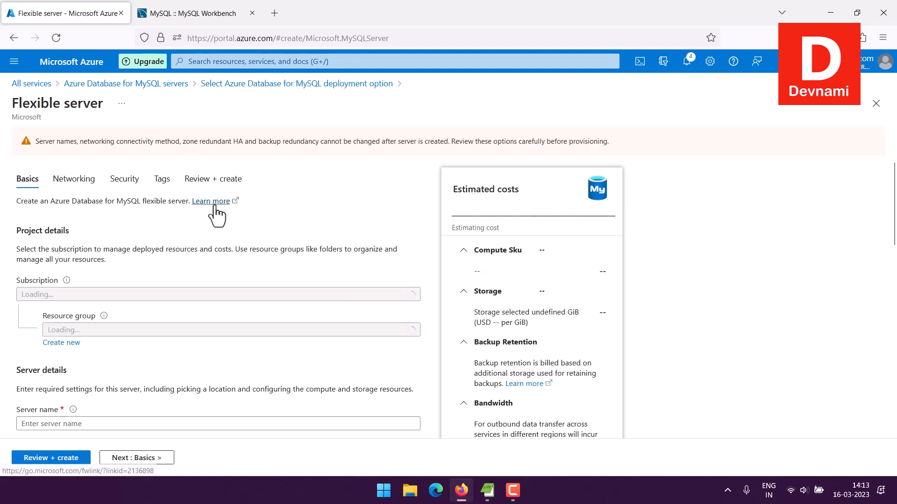
scroll(314, 201, down, 10)
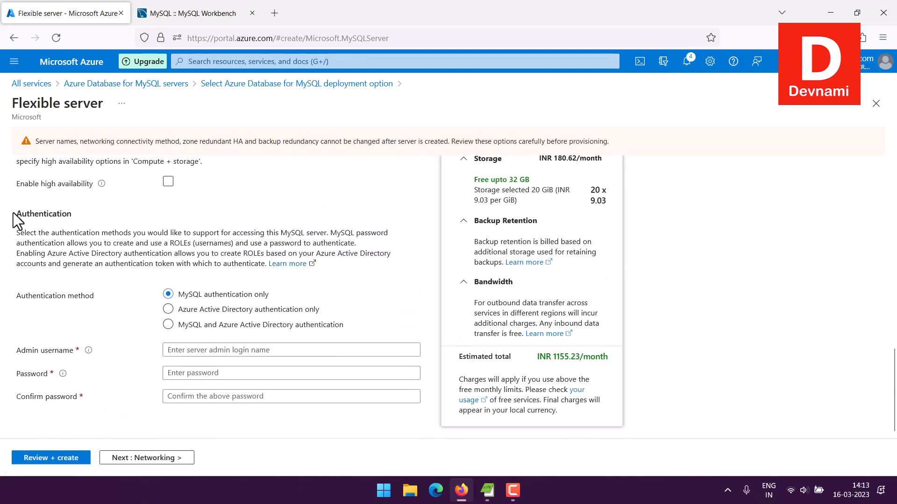
drag(18, 232, 359, 269)
click(363, 269)
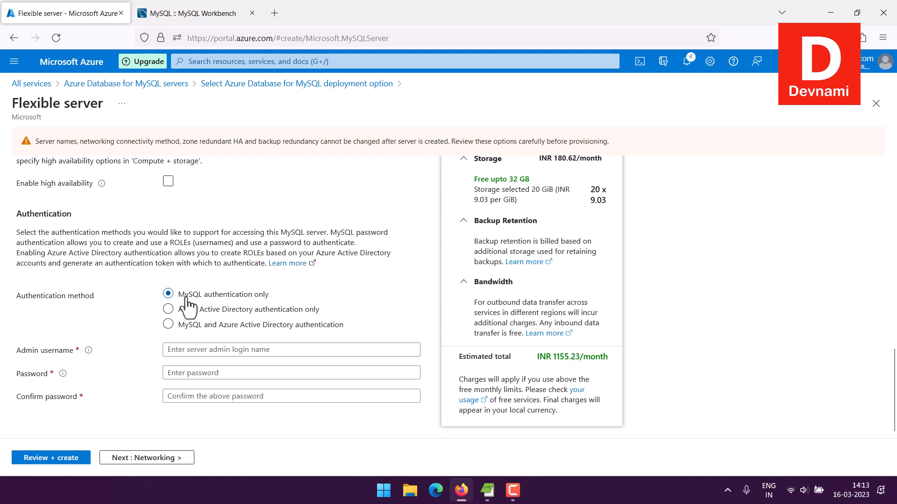
click(197, 351)
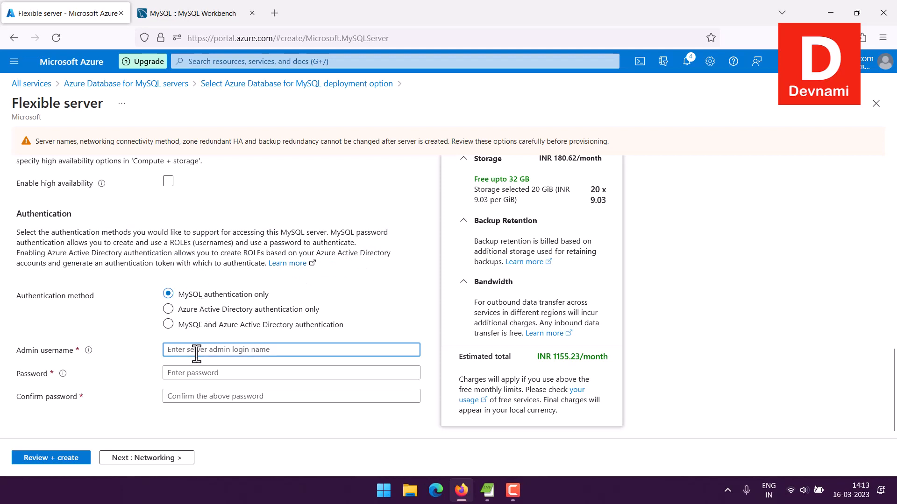
click(201, 372)
click(201, 395)
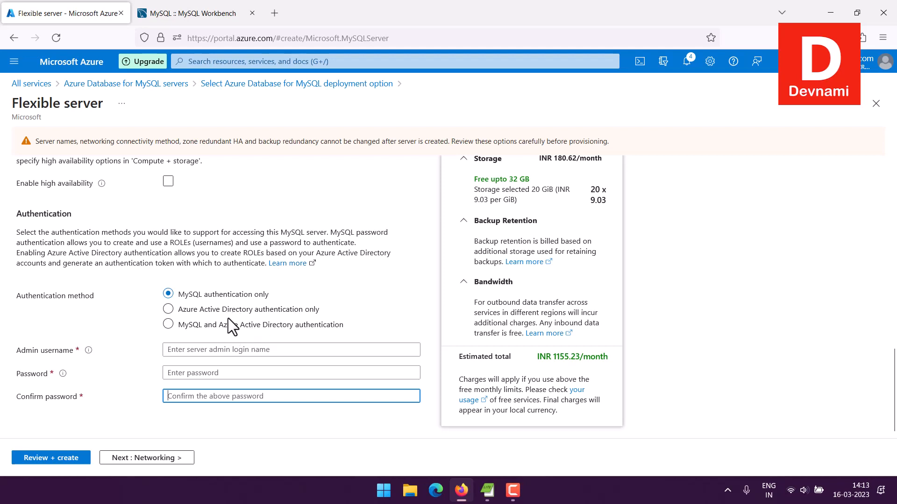
Step: Leave the creation form and open the overview of the existing mysqldevdb server, collapsing the server list beside it
click(155, 86)
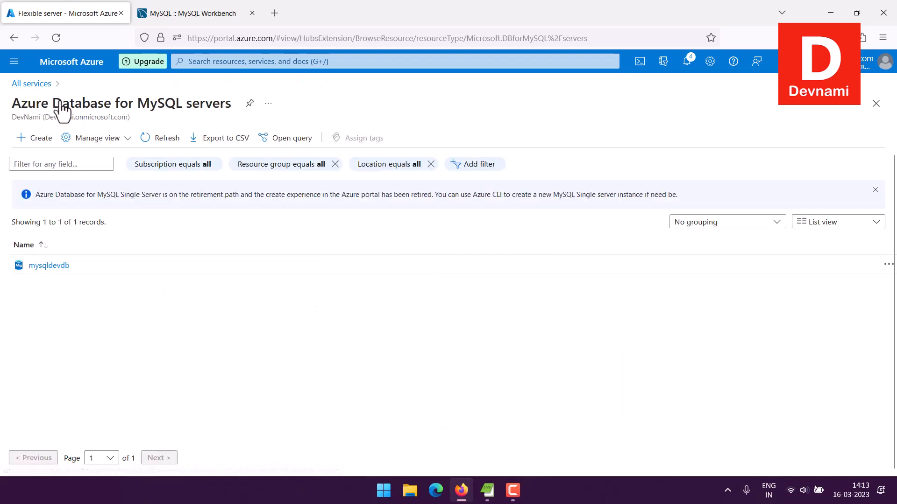
click(65, 266)
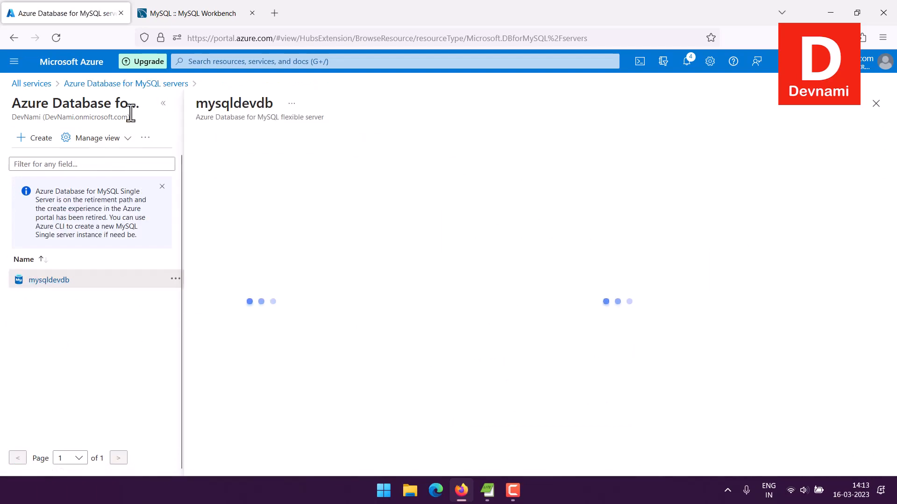
click(164, 104)
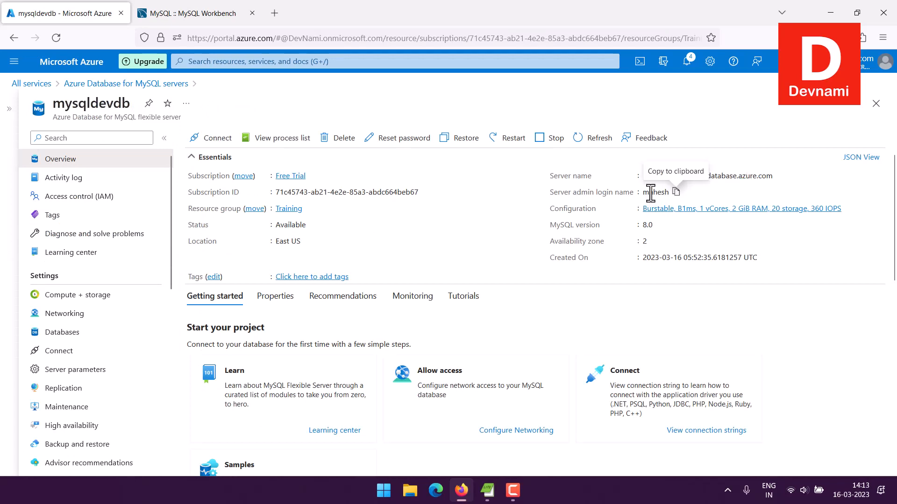
Step: Review the MySQL version and availability zone in the mysqldevdb server's overview
drag(567, 227, 659, 244)
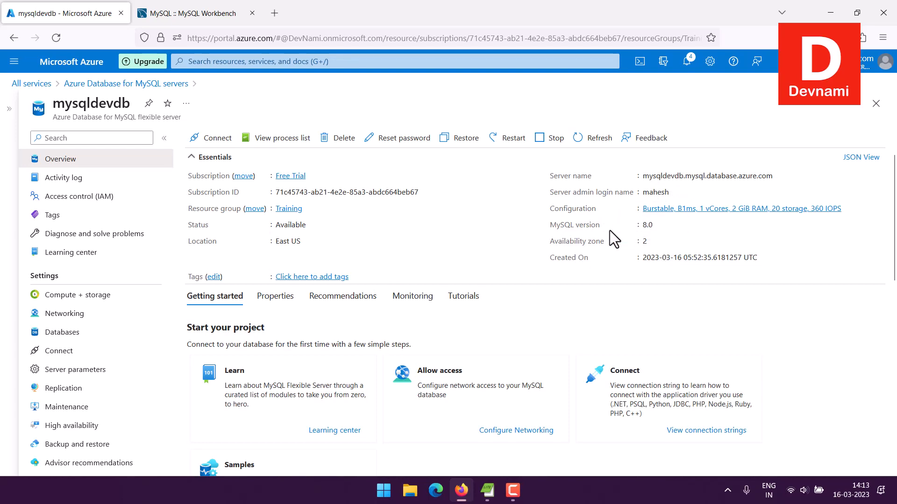
drag(609, 230, 575, 230)
click(654, 240)
click(582, 230)
Step: Examine the server's network connectivity method and firewall rules, and return to its overview
click(74, 314)
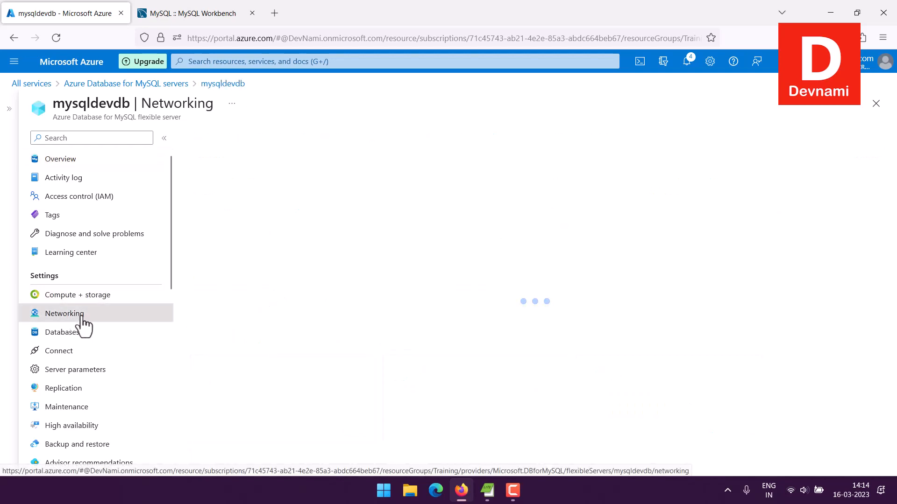
scroll(313, 364, down, 2)
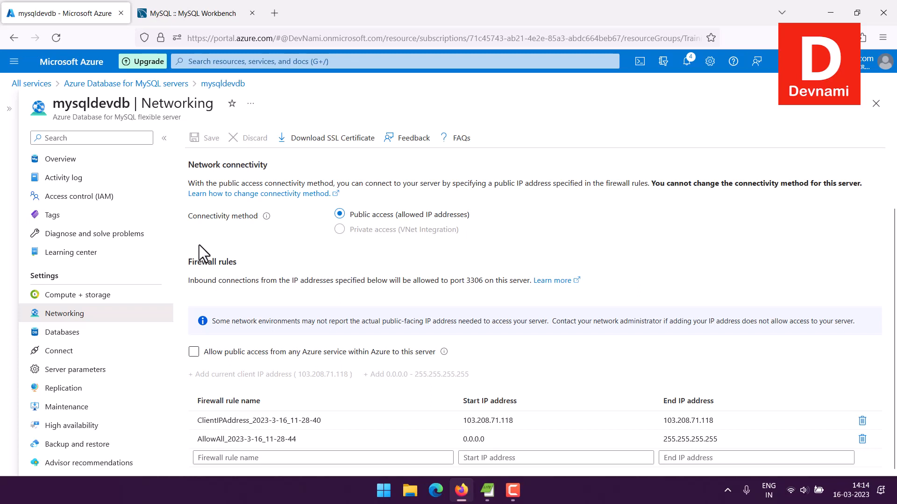
click(84, 160)
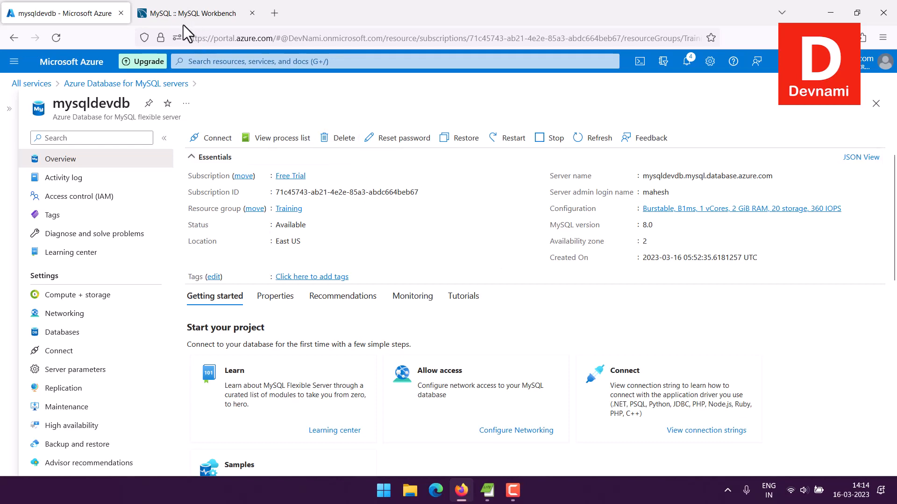
Step: Switch to the MySQL Workbench web page and open the site's Downloads page in a new browser tab
click(177, 13)
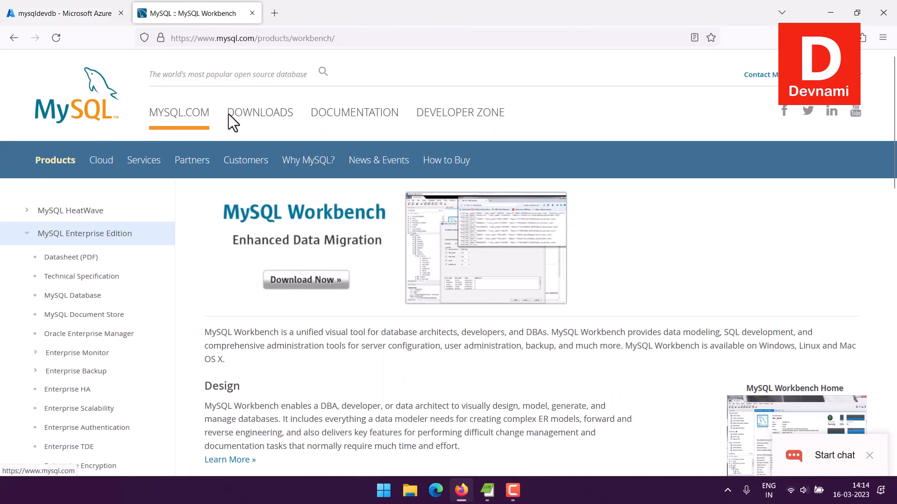
right_click(261, 114)
click(280, 123)
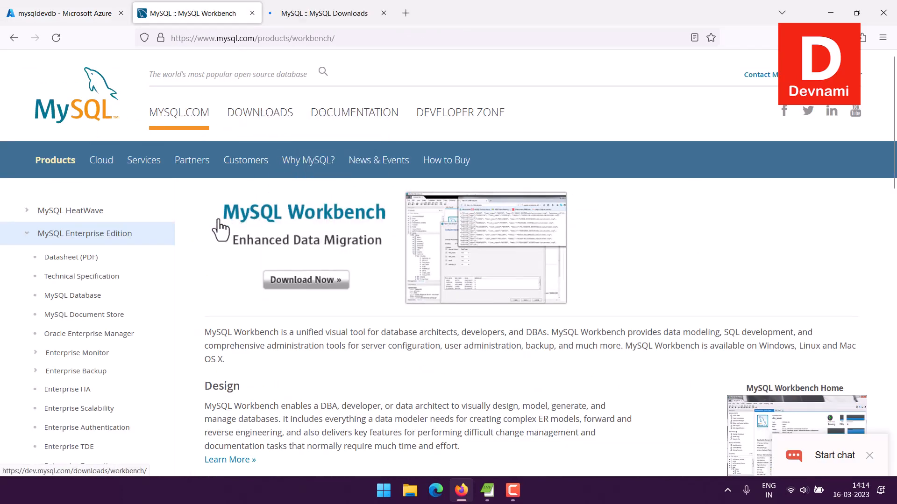
Step: Open the MySQL home page and look through its product sections and footer links
click(93, 118)
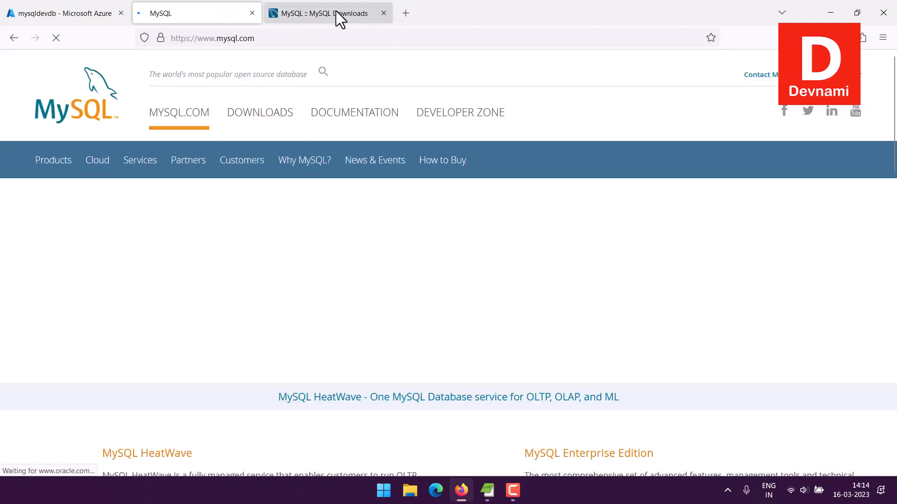
scroll(233, 292, down, 10)
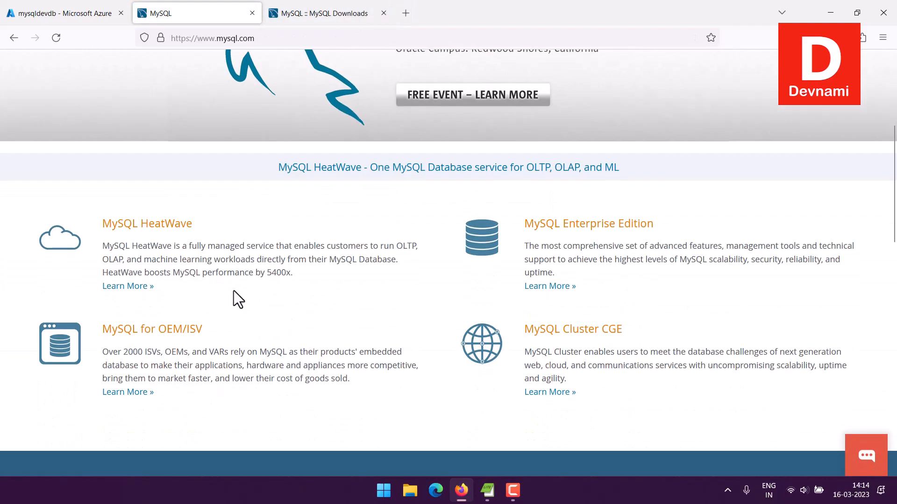
scroll(237, 294, down, 10)
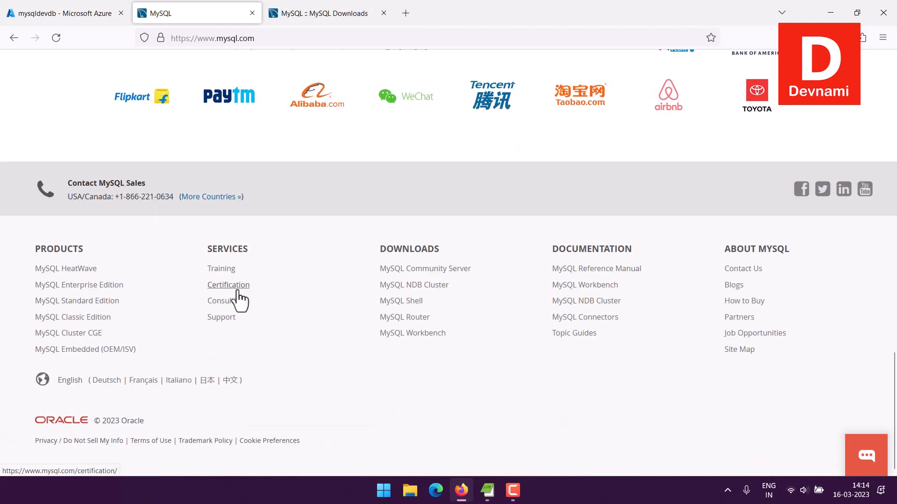
scroll(238, 301, up, 8)
scroll(238, 293, up, 15)
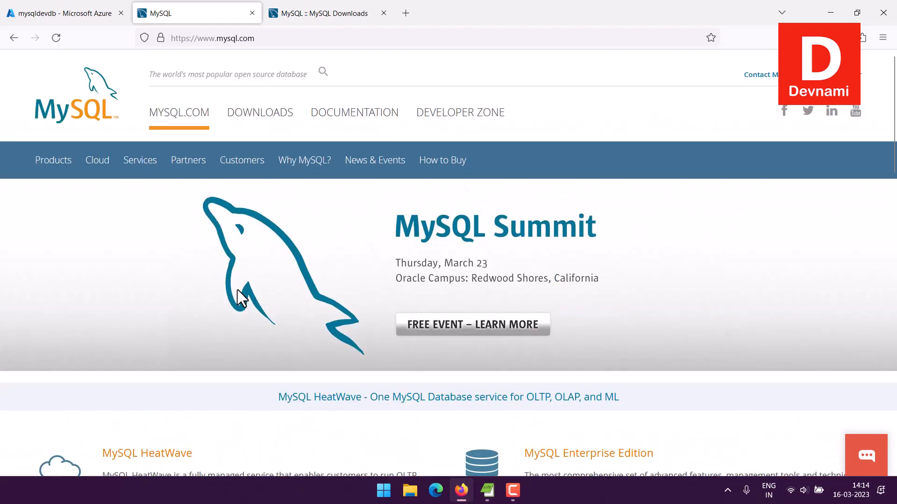
Step: Switch to the MySQL Downloads page and open the MySQL Community (GPL) Downloads list
click(321, 15)
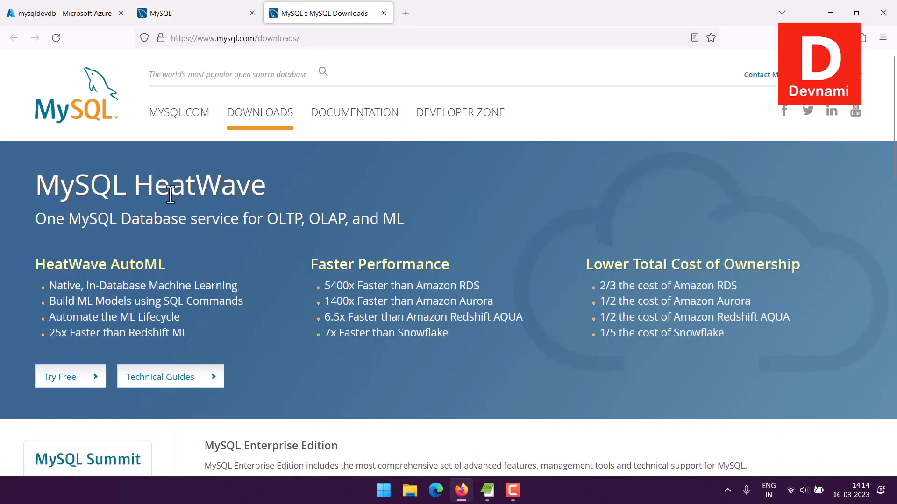
scroll(7, 258, down, 5)
scroll(2, 251, down, 3)
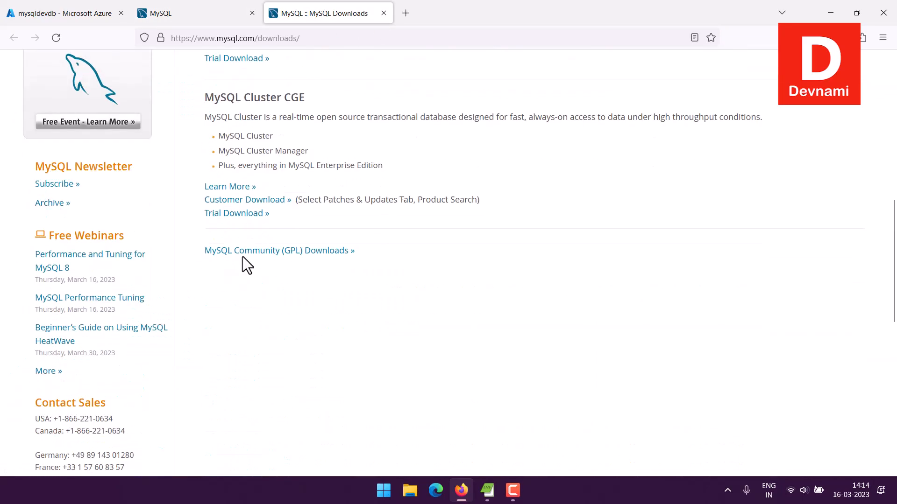
click(292, 252)
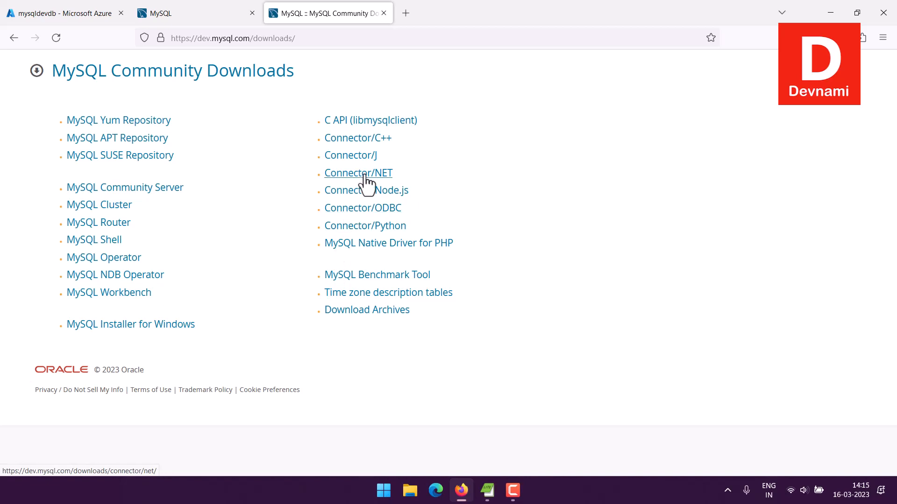
Step: Download the Windows (x86, 64-bit) MSI Installer of Connector/ODBC 8.0.32 without logging in or signing up
click(363, 208)
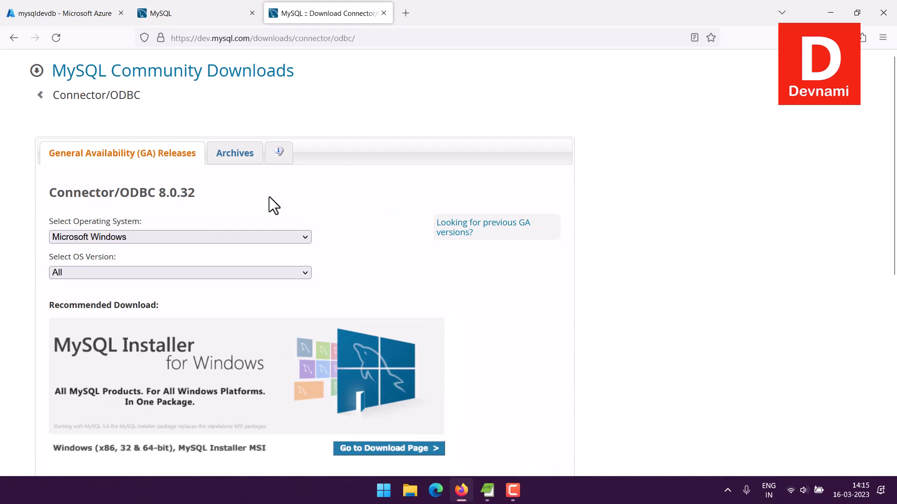
scroll(269, 197, down, 5)
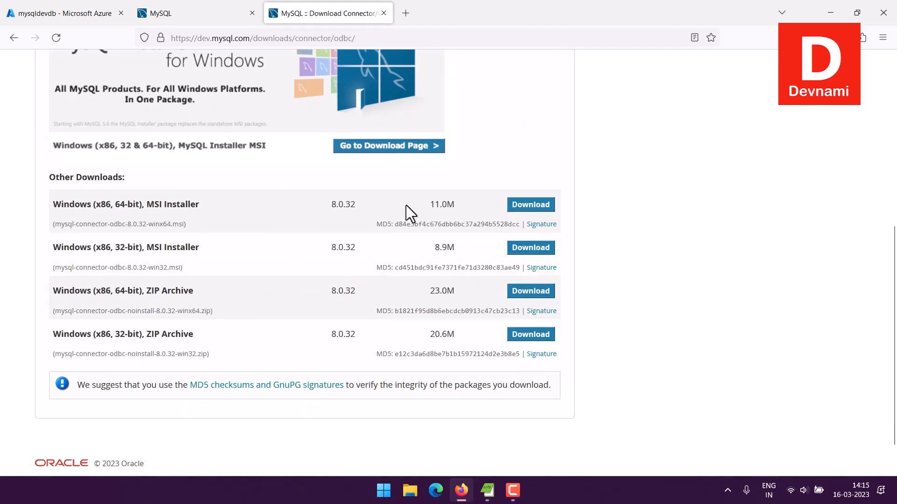
click(538, 206)
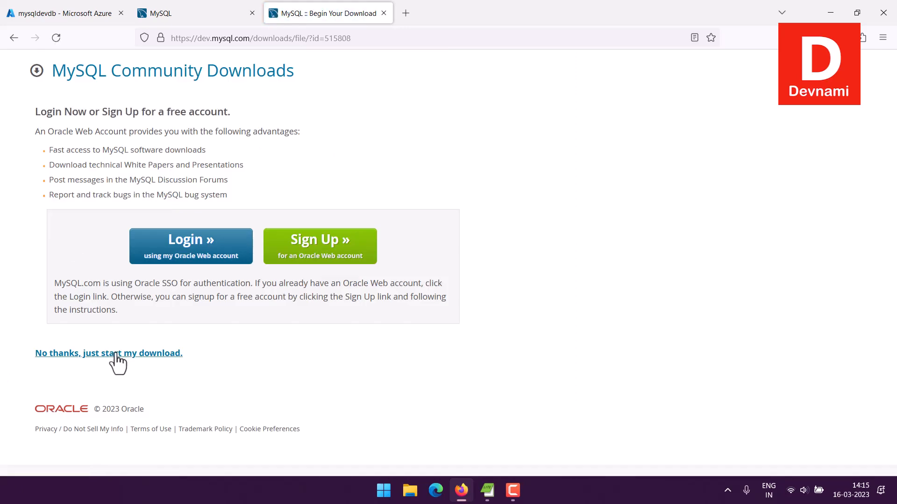
click(140, 355)
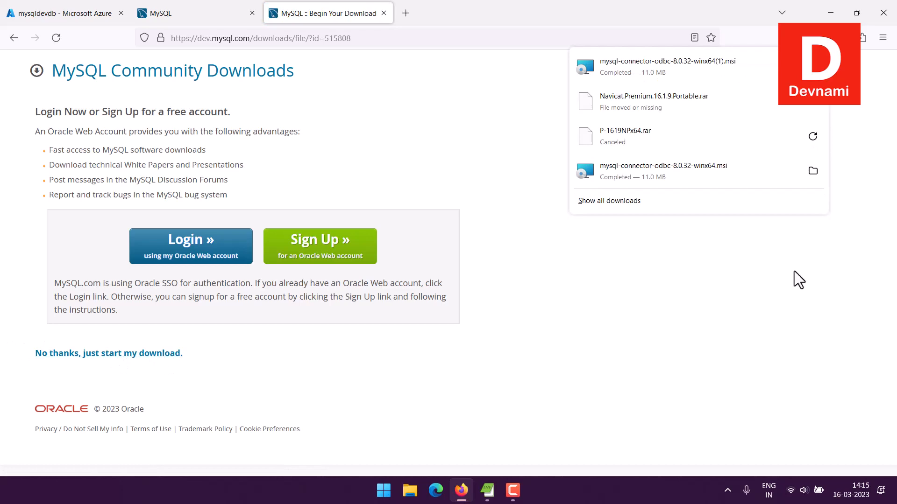
click(657, 284)
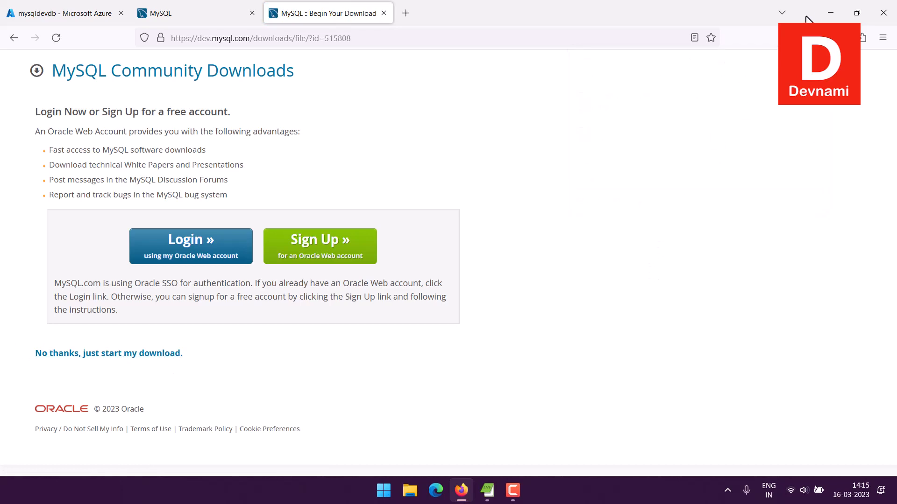
Step: Run the MySQL Connector/ODBC installer from the desktop, view its program maintenance options, and cancel and exit the wizard
click(828, 12)
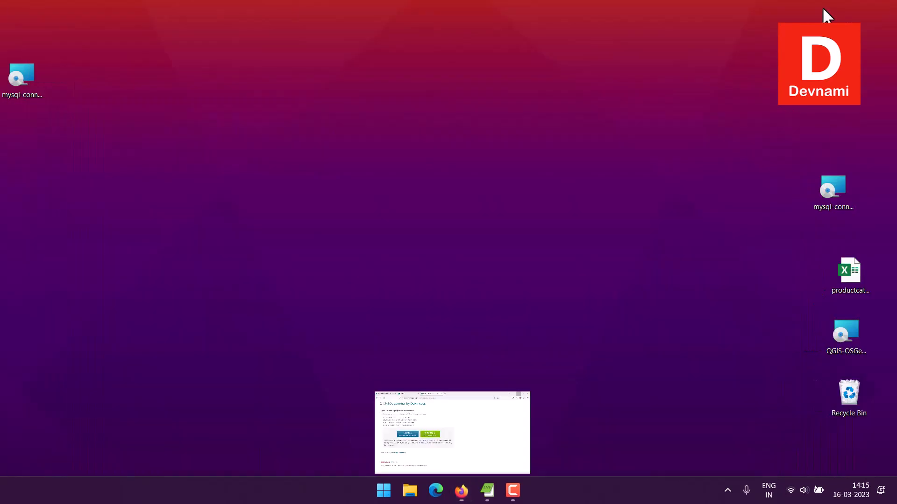
double_click(19, 74)
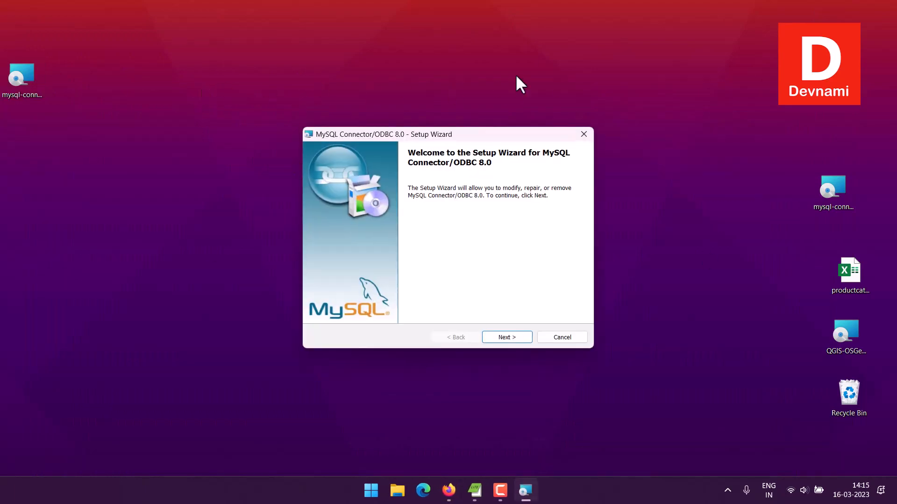
click(508, 338)
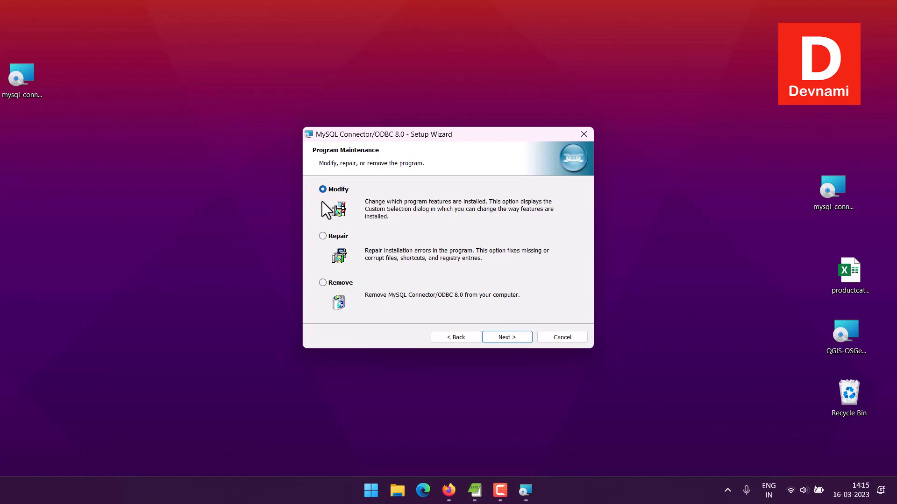
click(575, 335)
click(443, 265)
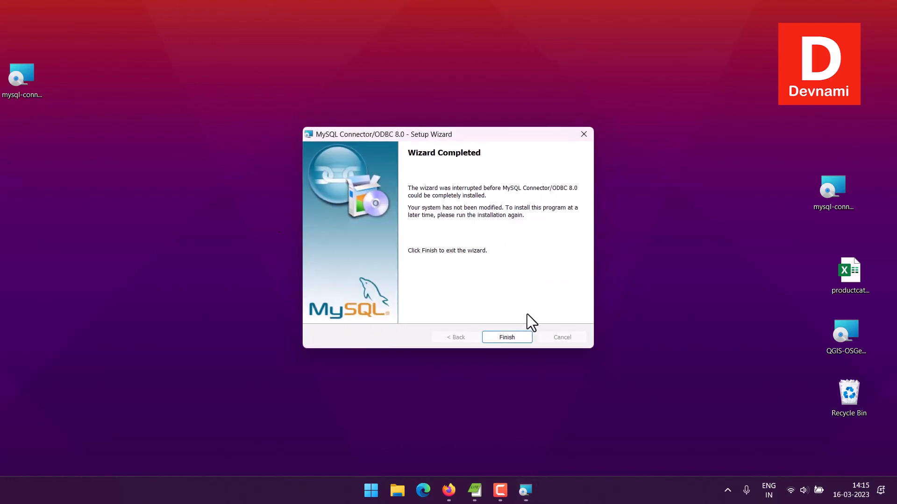
click(505, 339)
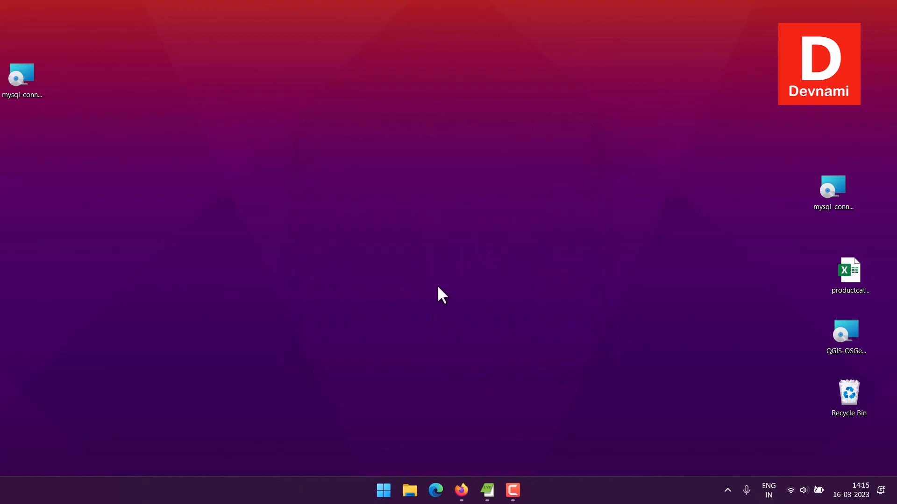
Step: Return to the mysqldevdb overview in the Azure portal and check the server name and admin login details
click(461, 491)
click(72, 12)
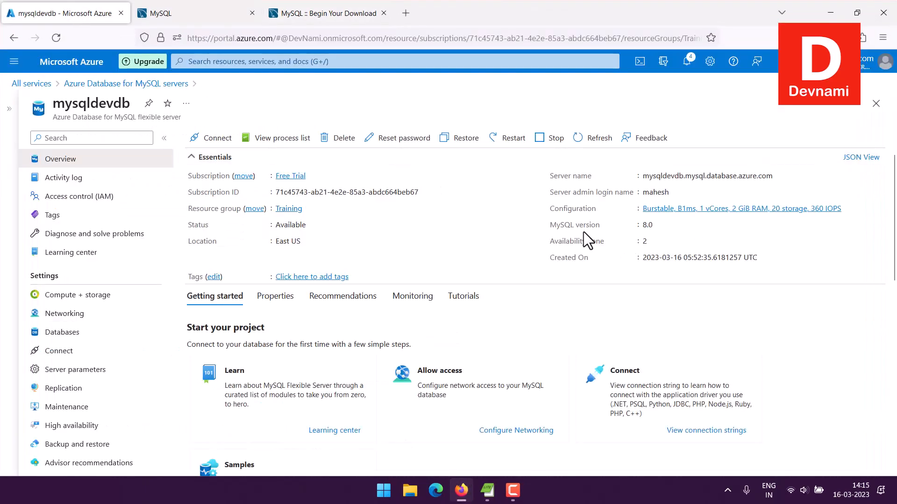
mouse_move(677, 195)
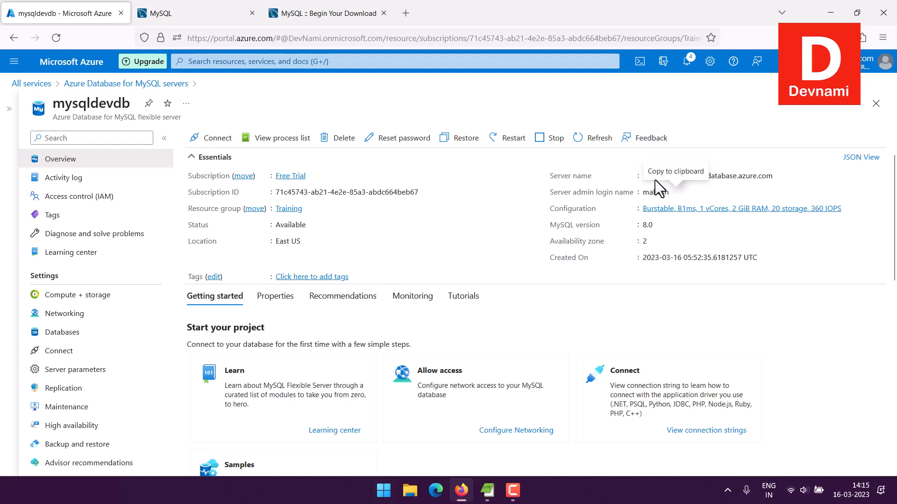
Step: Search Windows for ODBC and open ODBC Data Sources (64-bit)
click(383, 490)
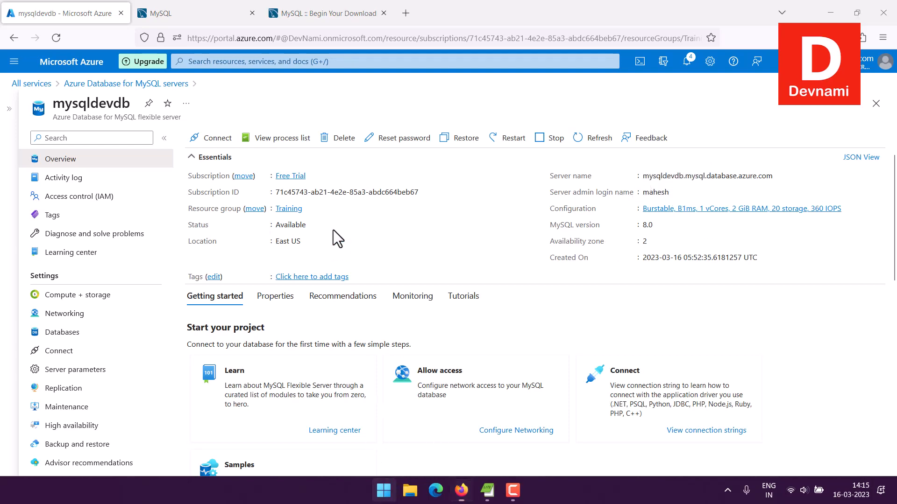
click(377, 71)
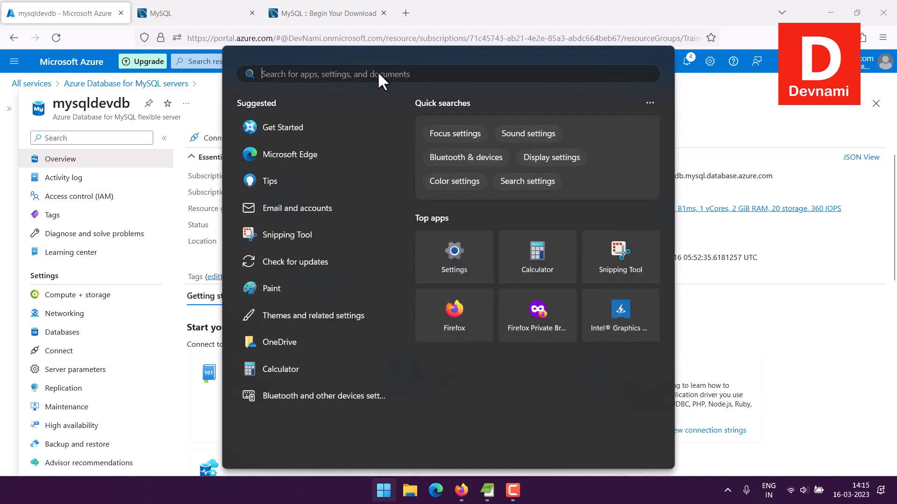
text(ODBC Data Sources (32-bit)
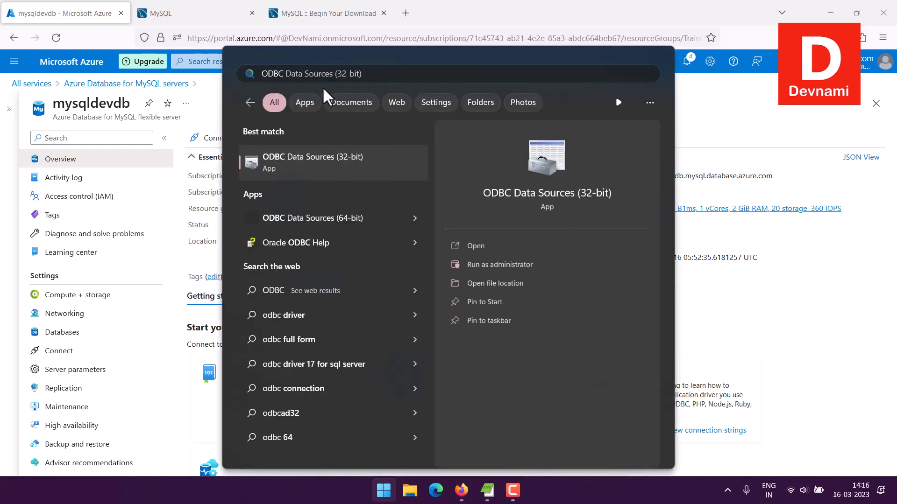
click(418, 223)
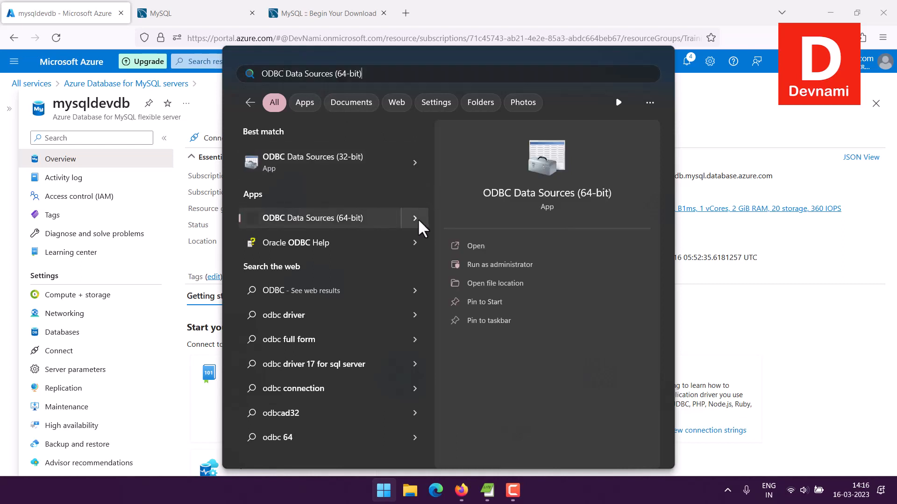
click(476, 247)
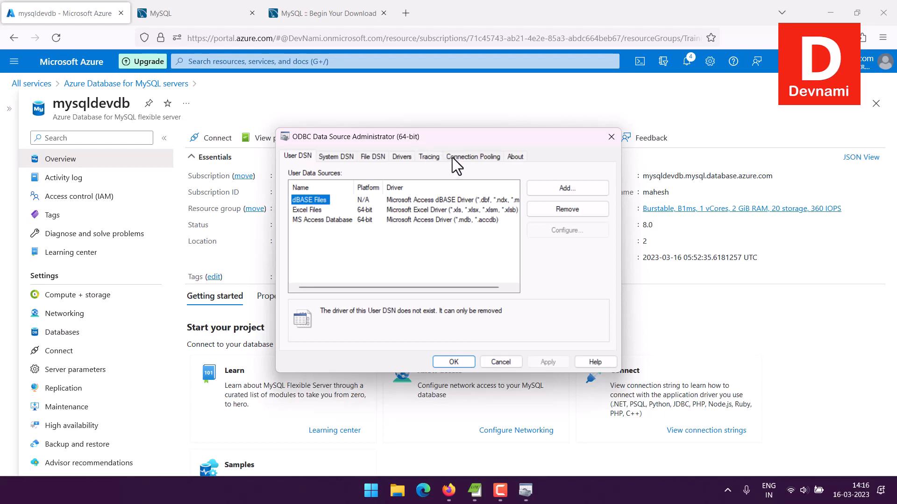
Step: Start adding a user data source and select the MySQL ODBC 8.0 Unicode Driver
click(559, 189)
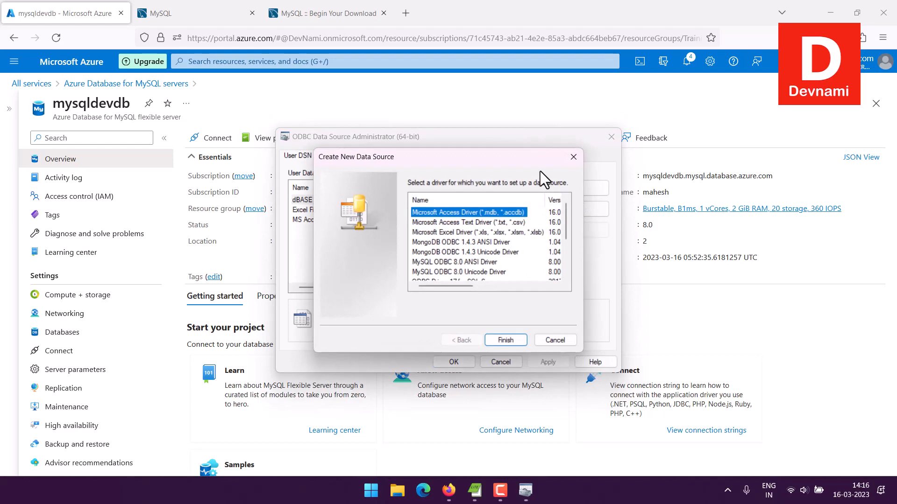
drag(564, 212, 570, 236)
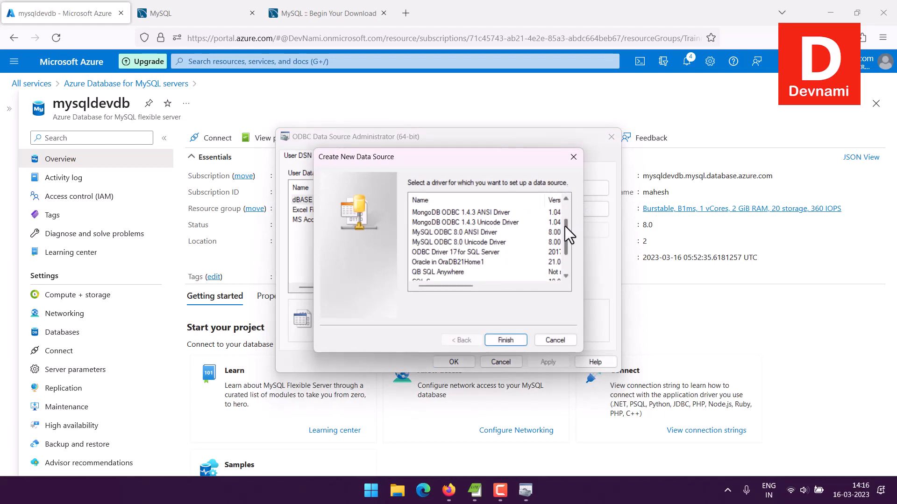
click(422, 244)
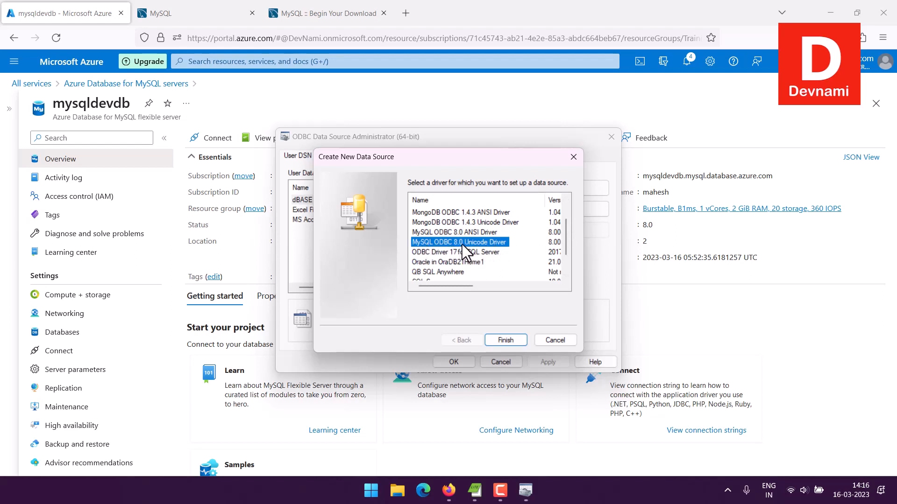
Step: Return to the mysqldevdb overview in the browser and copy the server's MySQL version
click(238, 247)
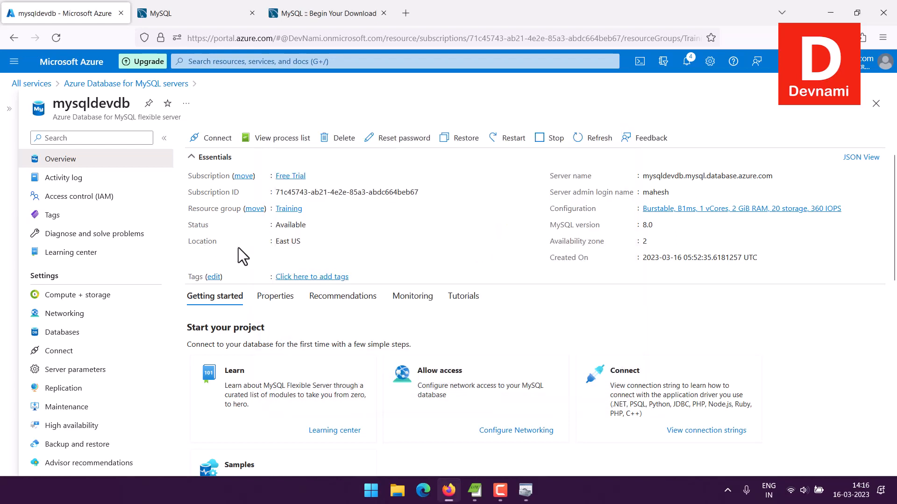
click(659, 225)
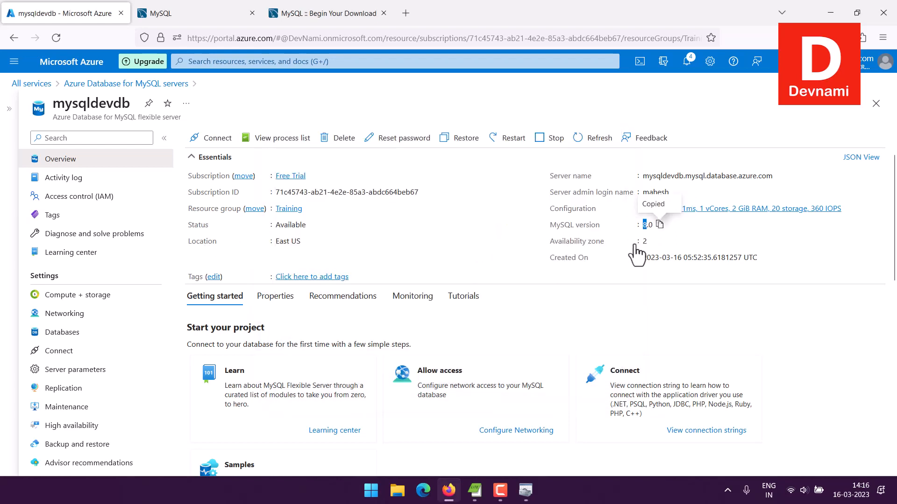
Step: Switch back to the ODBC administrator, accept the MySQL ODBC 8.0 Unicode Driver, and name the data source "MySQL for Azure"
click(526, 491)
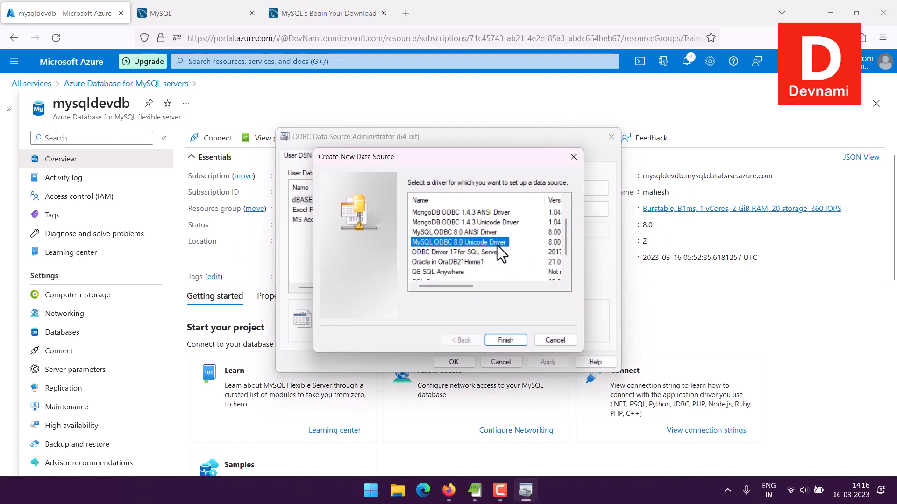
click(504, 340)
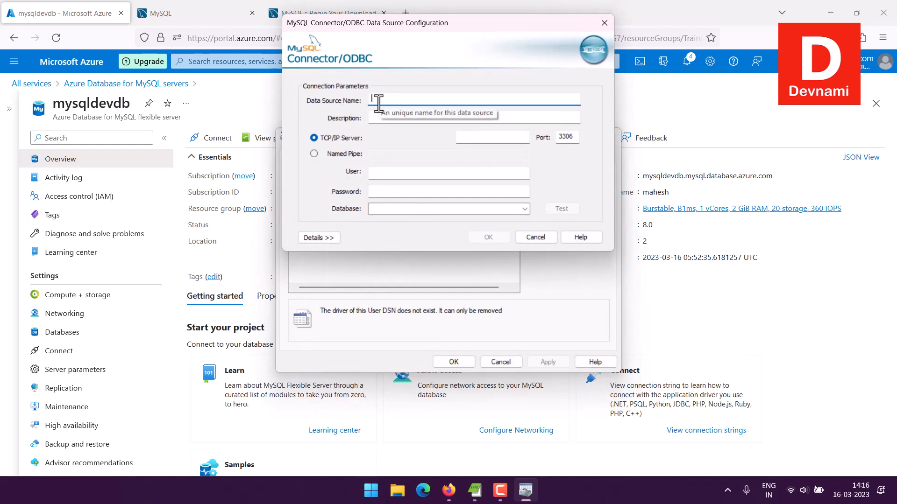
text(A)
key(BackSpace)
text(MySQL for)
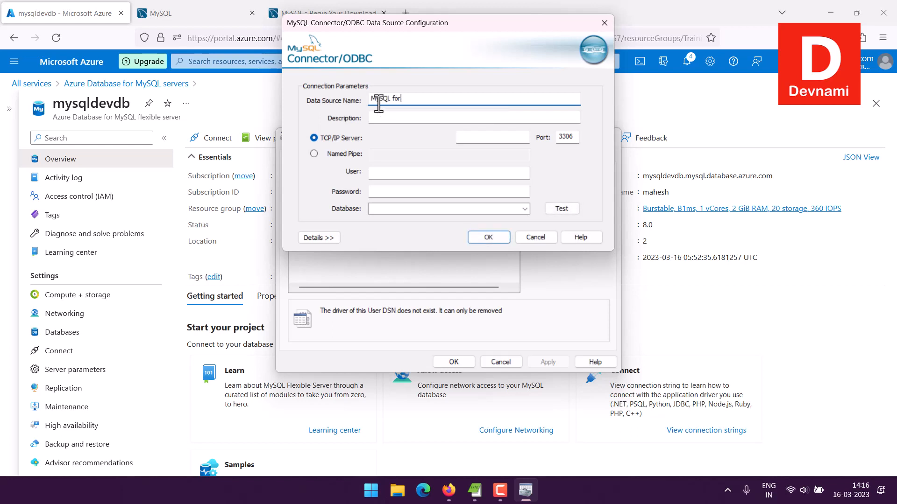
text( Azure)
Step: Copy the mysqldevdb server name from the Azure portal and paste it as the data source's TCP/IP server
click(494, 138)
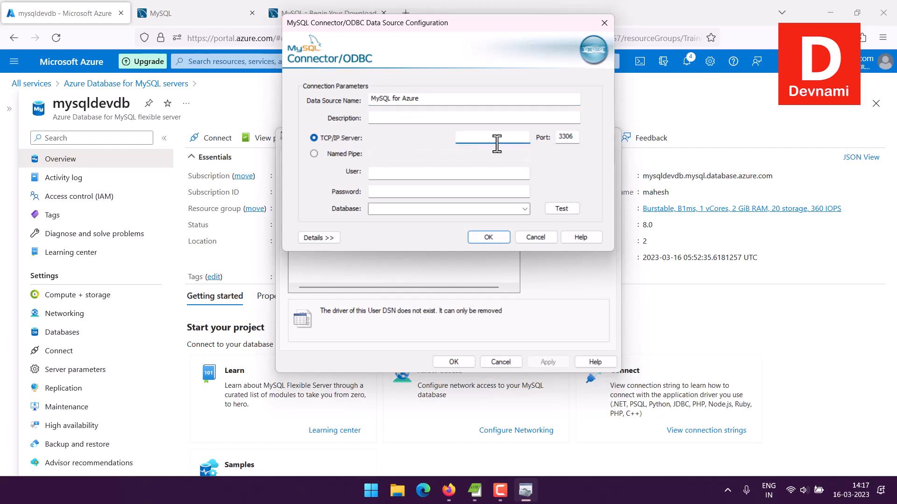
click(734, 192)
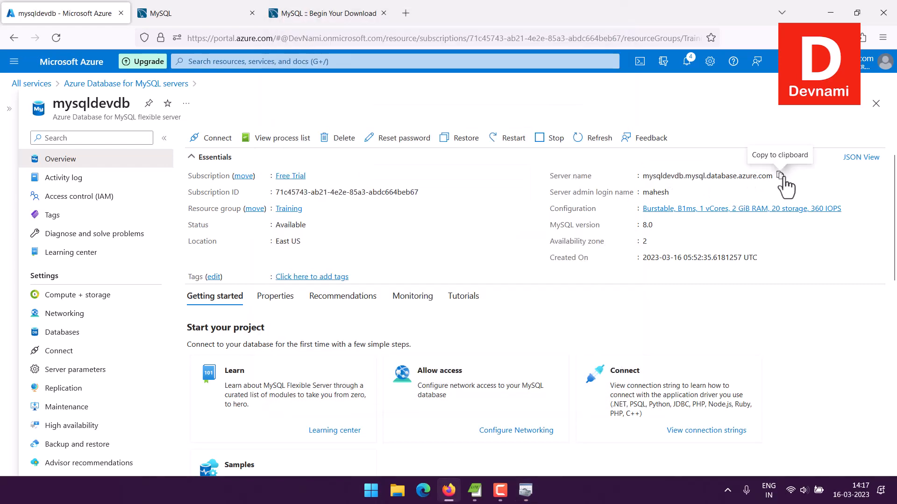
click(781, 175)
click(526, 490)
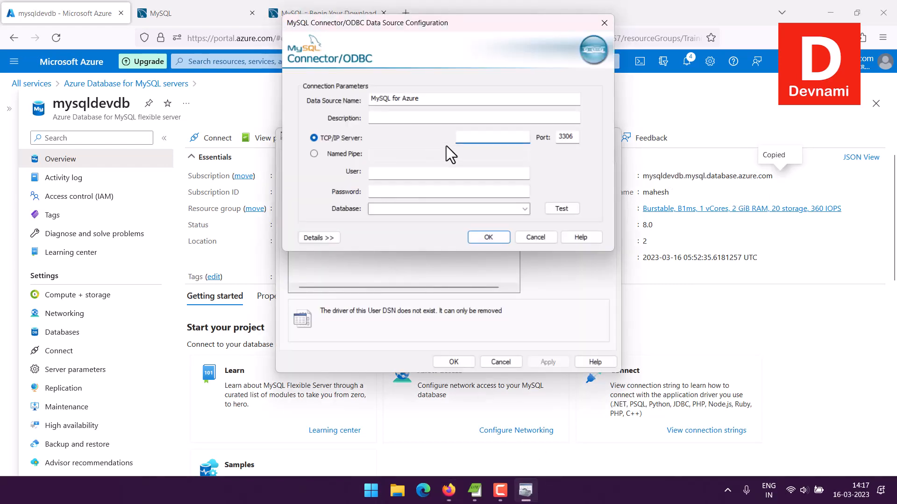
key(ctrl+v)
Step: Fill in the data source's user with the server admin login name copied from the Azure portal, and enter the account password
click(405, 171)
click(699, 197)
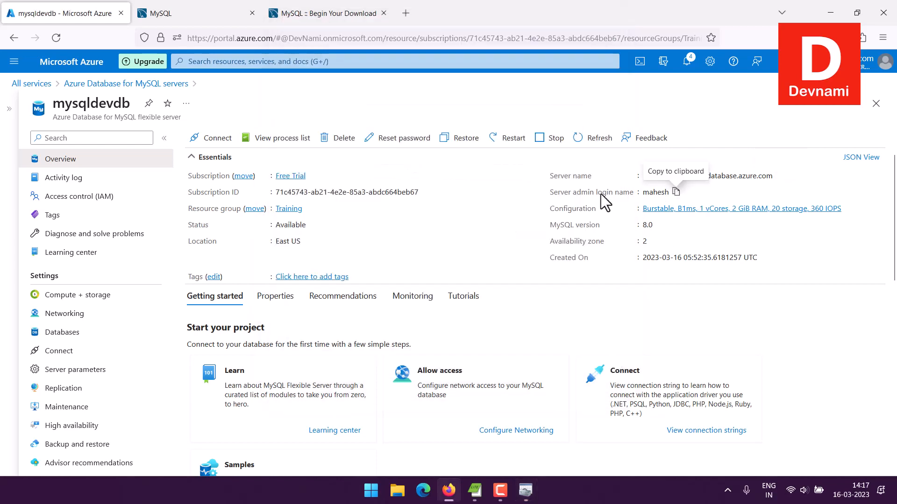
click(526, 491)
key(ctrl+v)
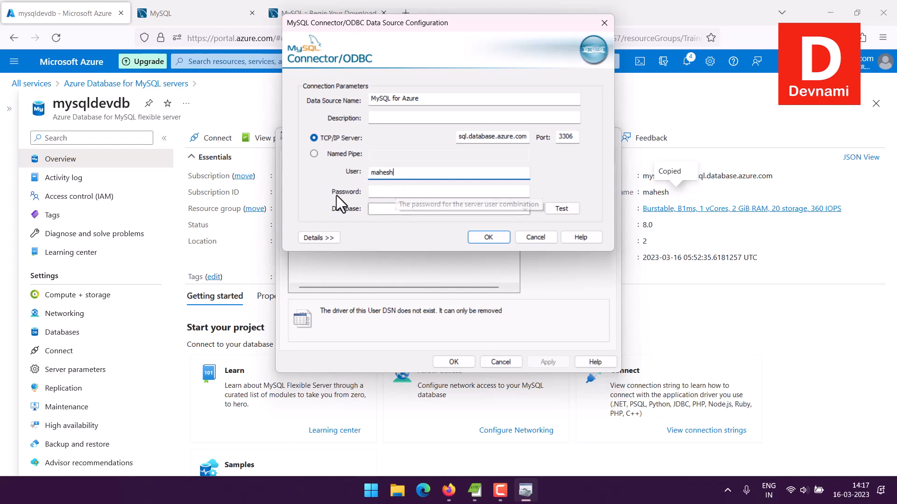
click(805, 477)
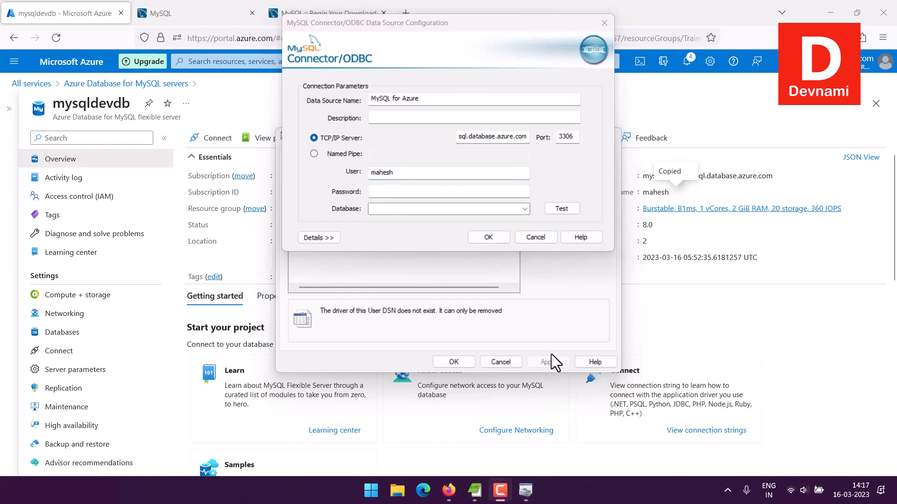
click(415, 191)
key(ctrl+v)
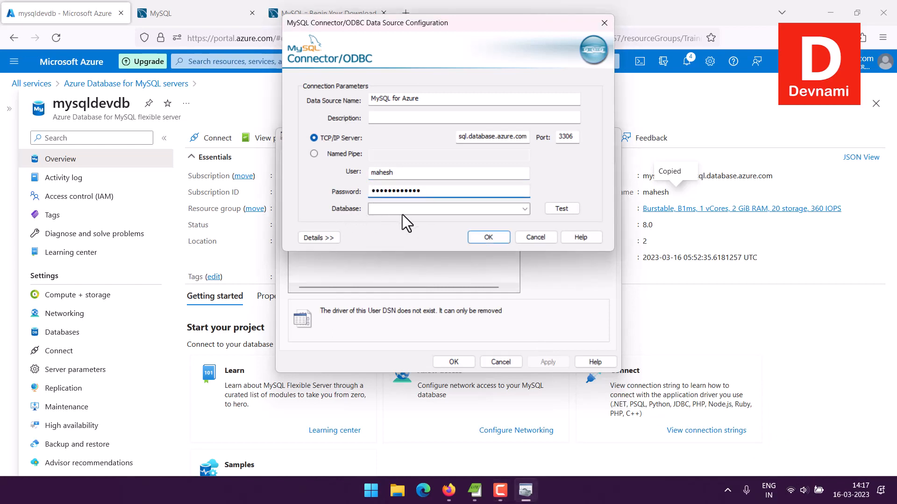
Step: Test the data source connection, save the configuration, and select "MySQL for Azure" among the user data sources
click(558, 209)
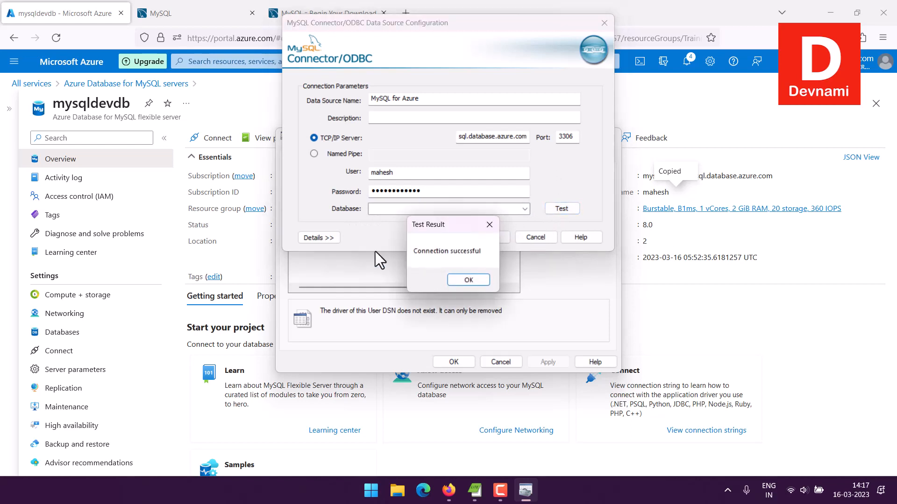
drag(447, 225, 456, 152)
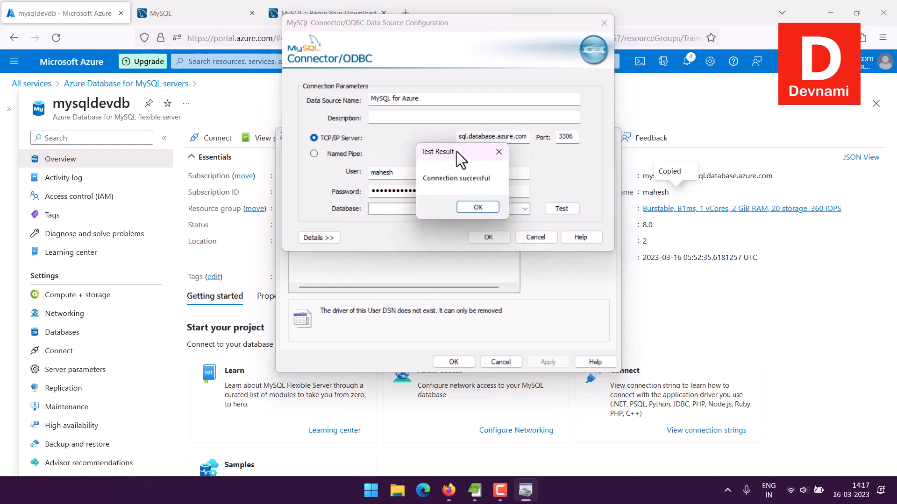
click(478, 207)
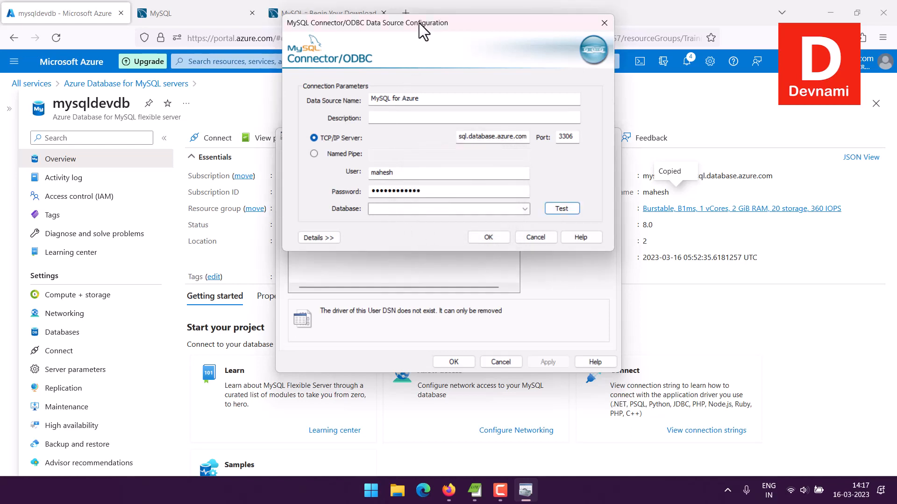
drag(419, 25, 406, 116)
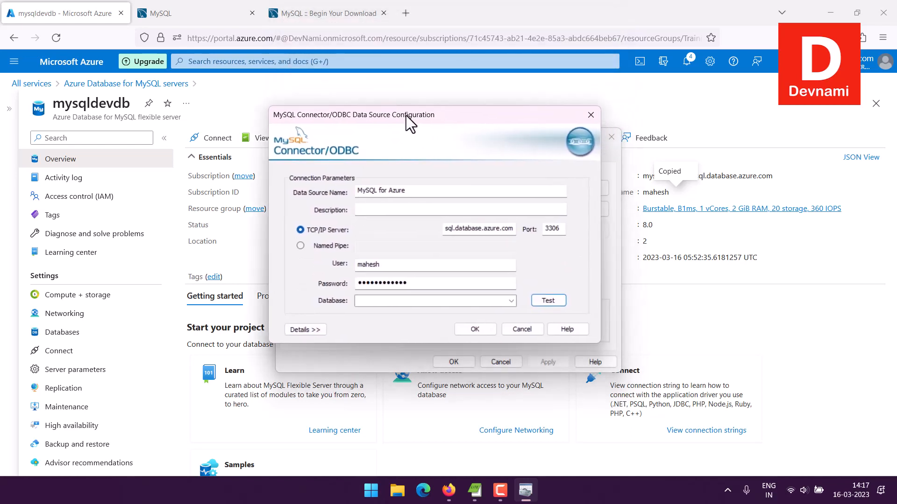
click(470, 328)
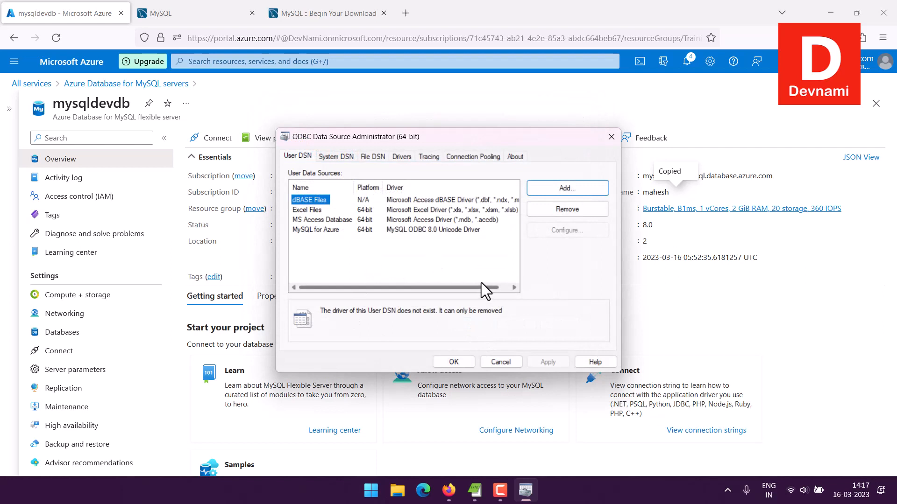
click(311, 230)
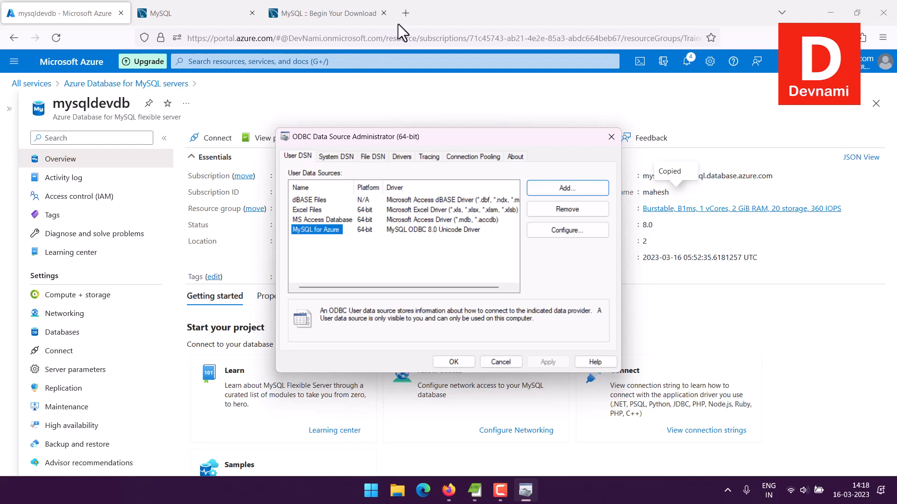
Step: Search the web in a new browser tab for "MySQL ODBC for PowerBI"
click(405, 14)
text(MySQ)
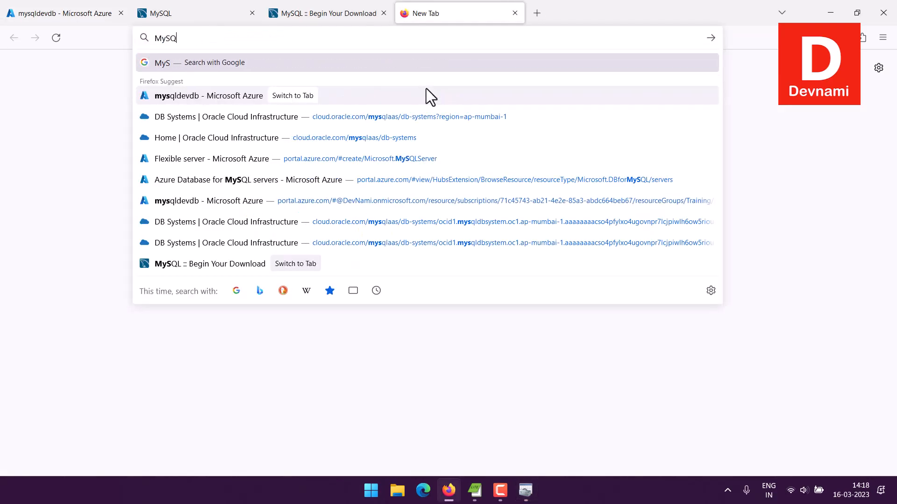
text(L ODBC f)
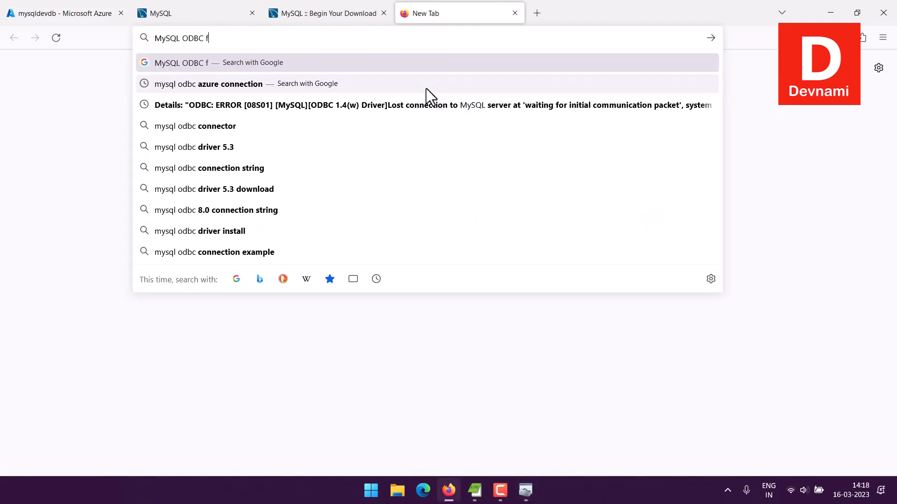
text(or PowerBI)
key(Return)
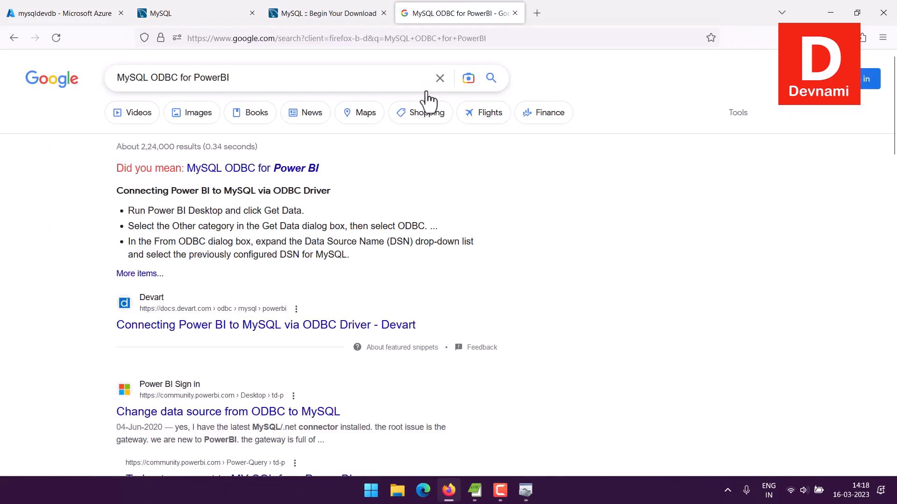
Step: Skim the Power BI community thread "Change data source from ODBC to MySQL" and return to the search results
scroll(1, 263, down, 5)
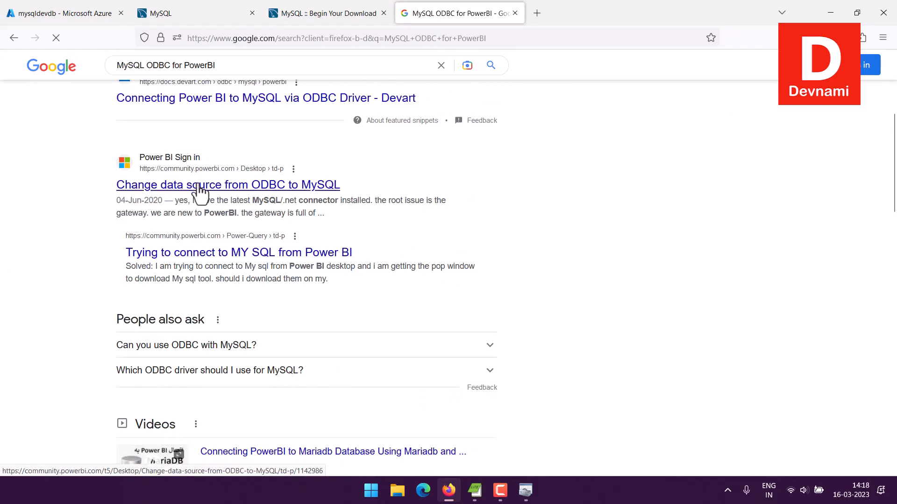
click(221, 187)
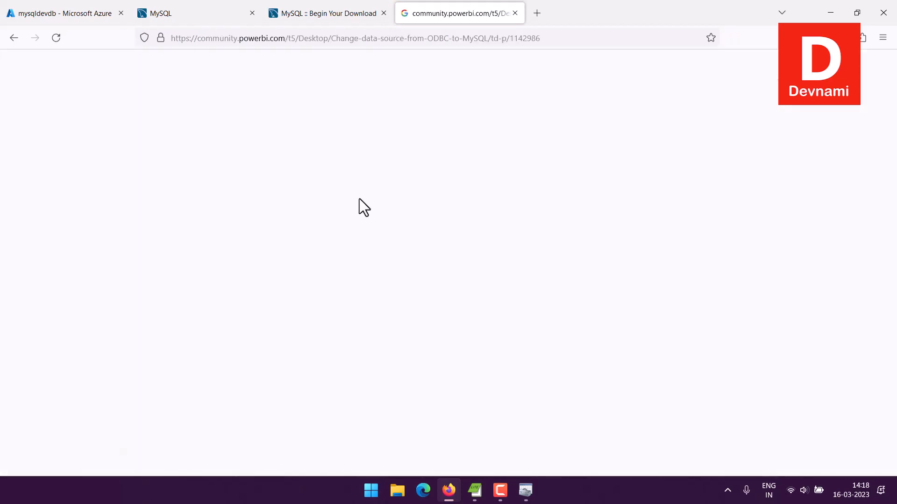
scroll(280, 200, down, 5)
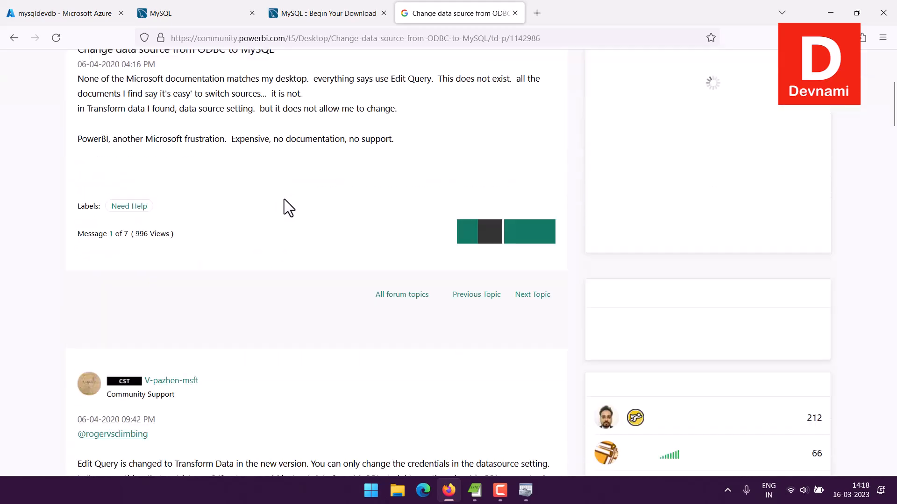
scroll(284, 199, down, 5)
click(13, 37)
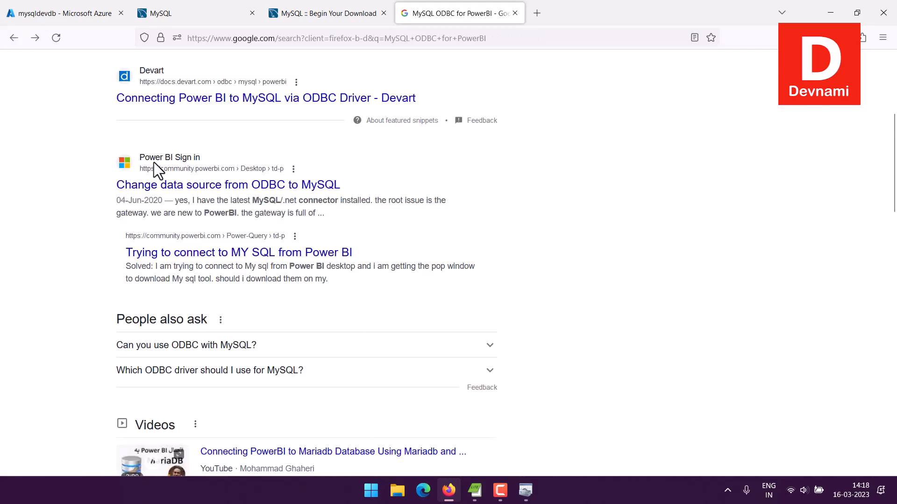
Step: Open the Microsoft Learn article on the Power Query MySQL database connector and review its Desktop and Online connection steps
scroll(33, 211, down, 10)
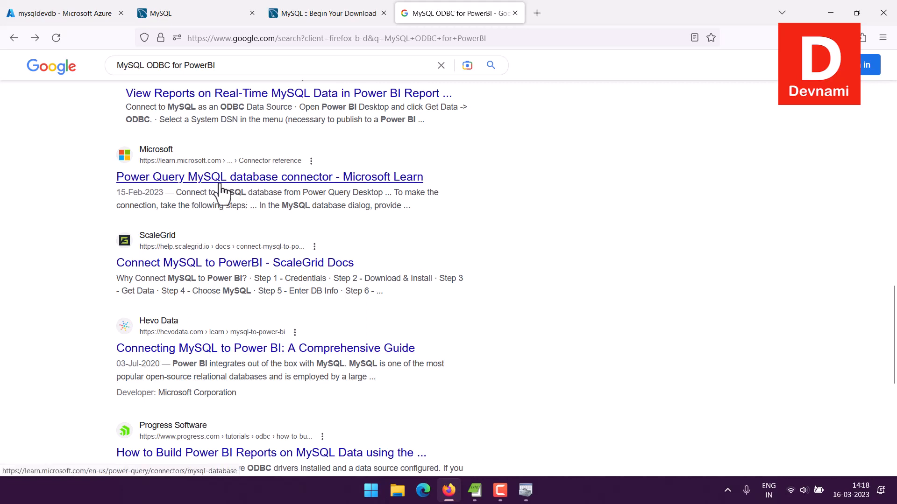
drag(226, 194, 408, 208)
click(366, 181)
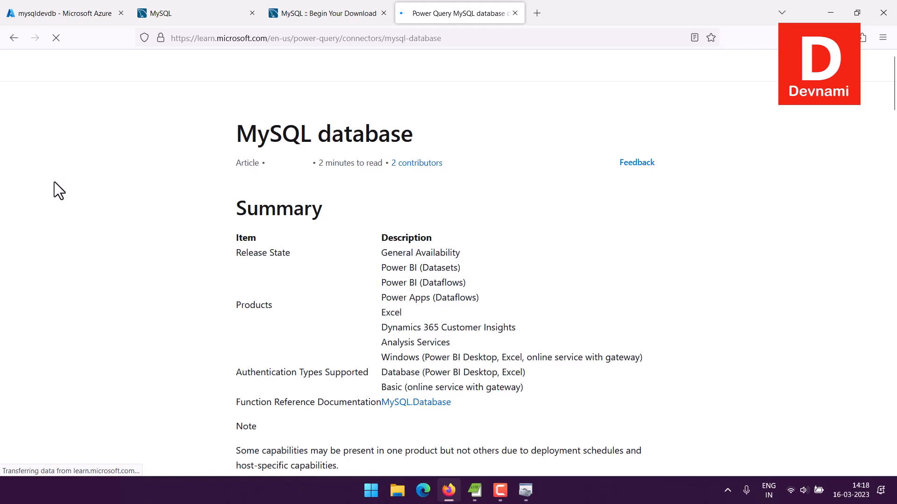
scroll(54, 187, down, 10)
scroll(54, 186, down, 3)
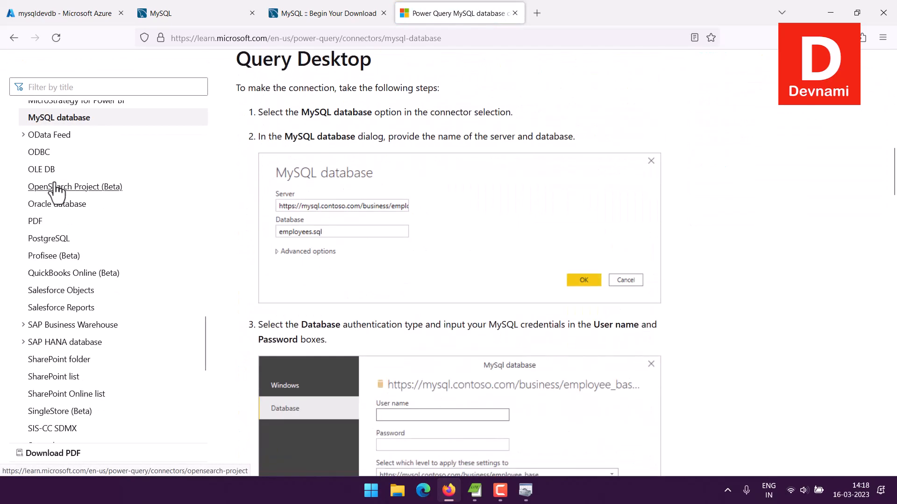
scroll(627, 243, down, 3)
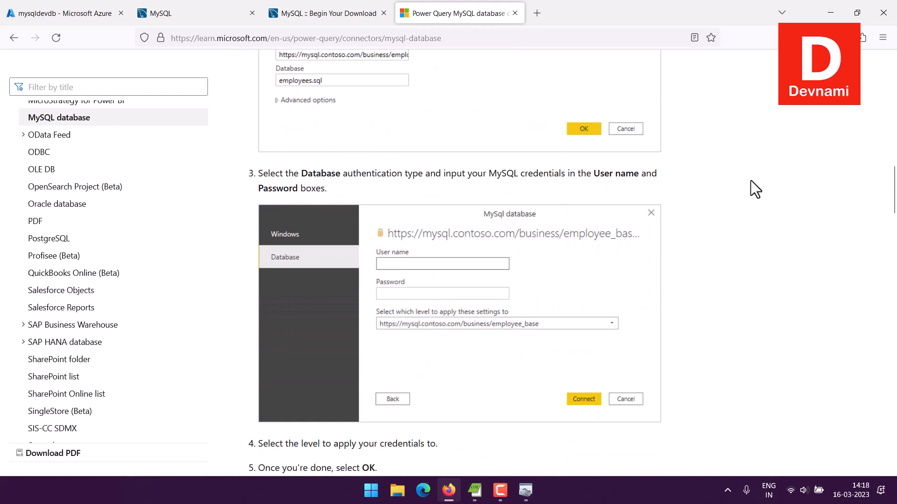
scroll(750, 183, up, 3)
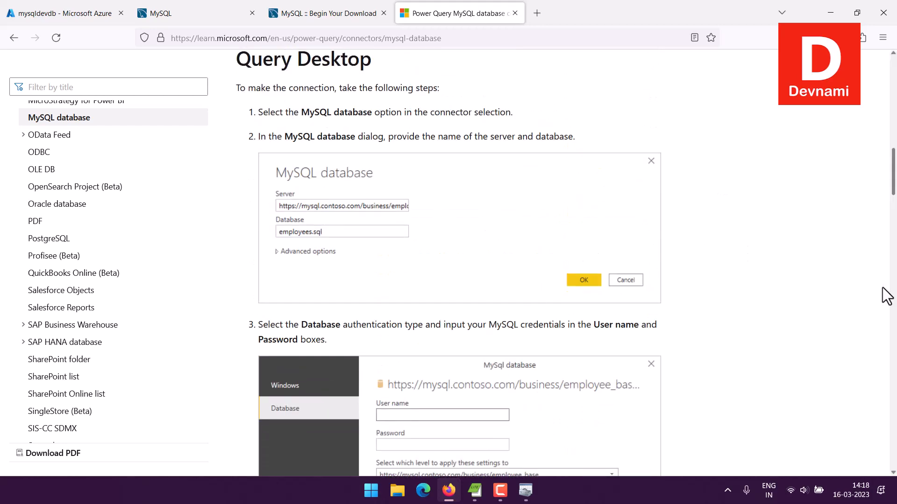
scroll(843, 250, down, 15)
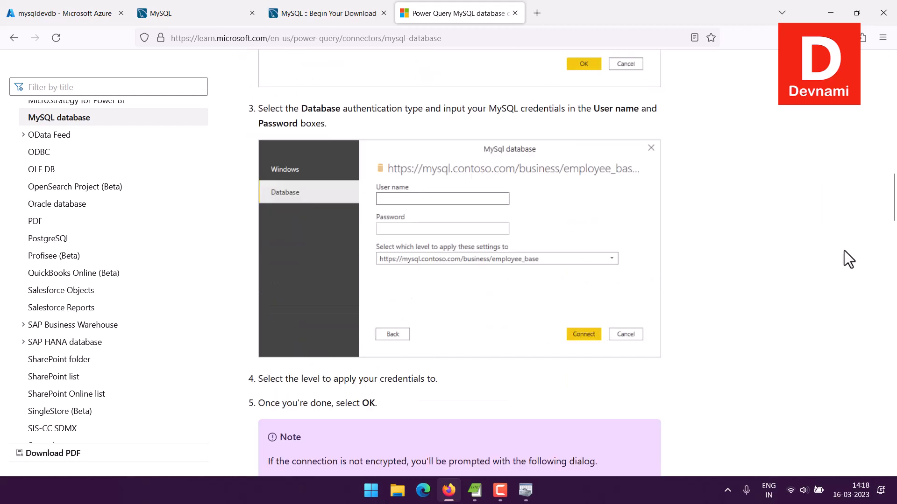
scroll(846, 248, down, 20)
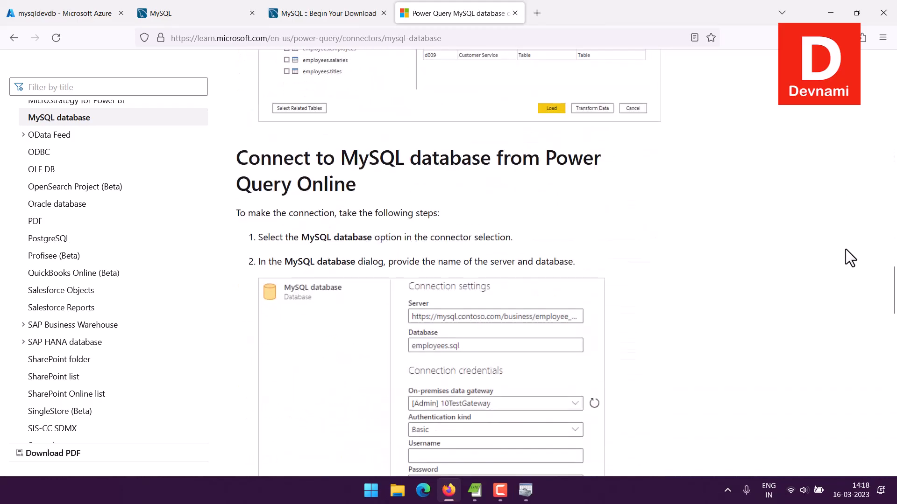
scroll(845, 249, up, 20)
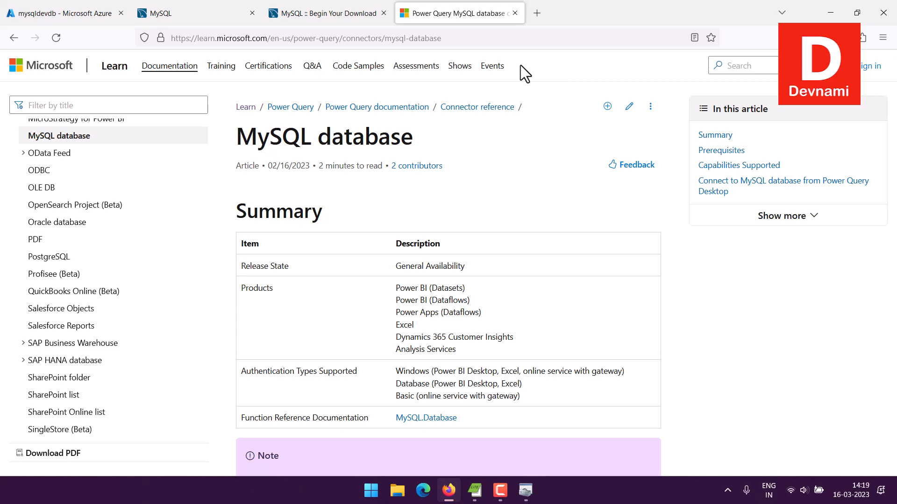
Step: Open the Power Query ODBC connector article, review its steps for connecting with a data source name, and close the documentation tab
click(40, 172)
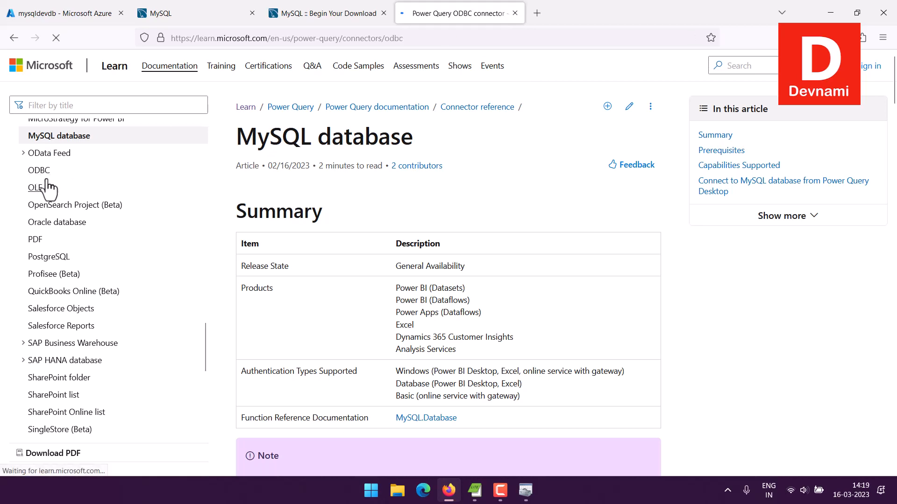
scroll(406, 185, down, 5)
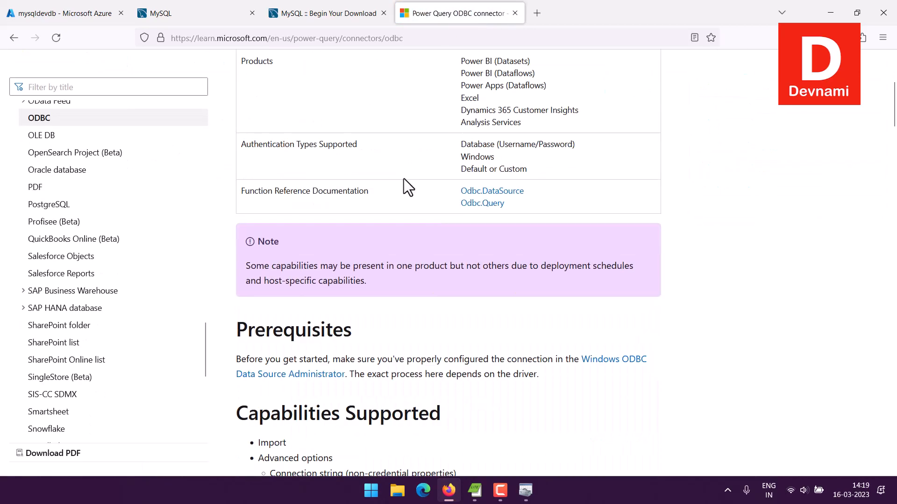
scroll(404, 179, down, 15)
scroll(411, 177, up, 3)
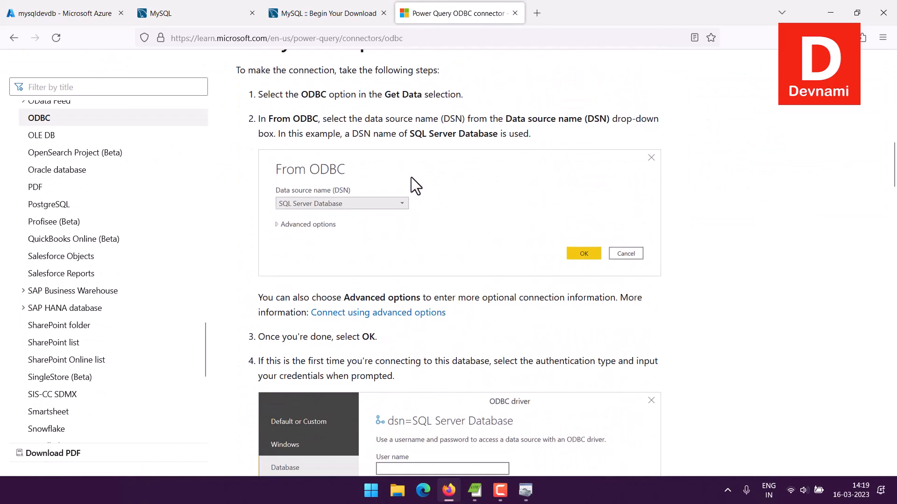
click(515, 13)
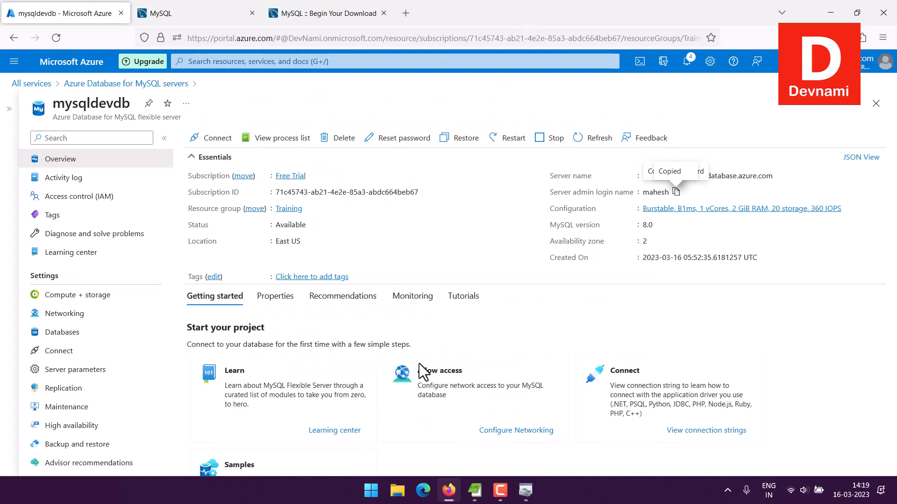
Step: Launch Power BI Desktop and close the ODBC Data Source Administrator with its data sources accepted
click(371, 490)
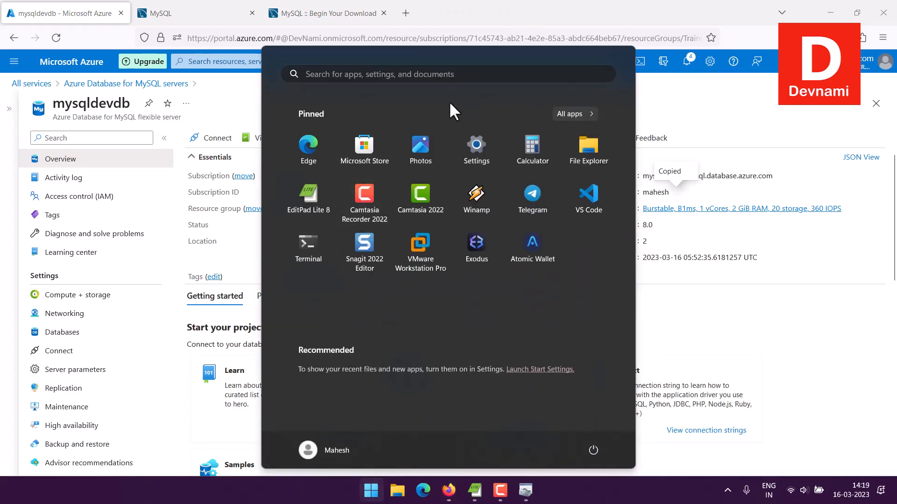
click(403, 82)
text(p)
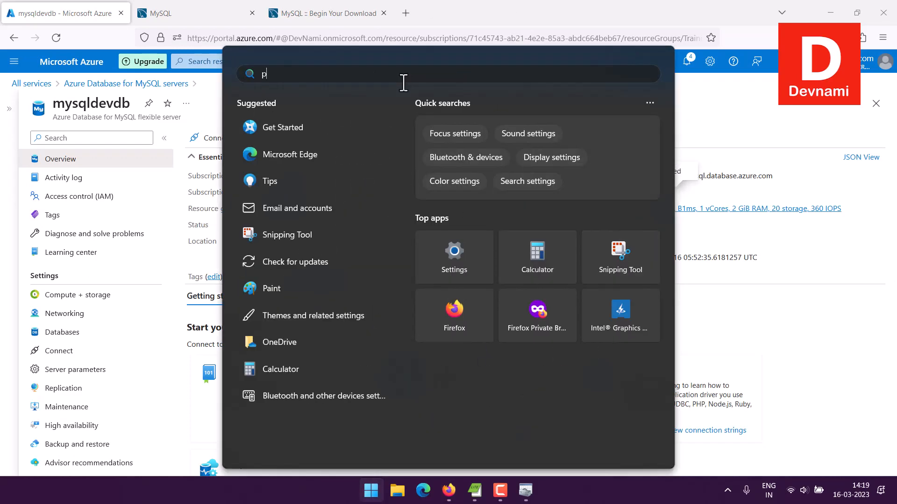
text(ower bi)
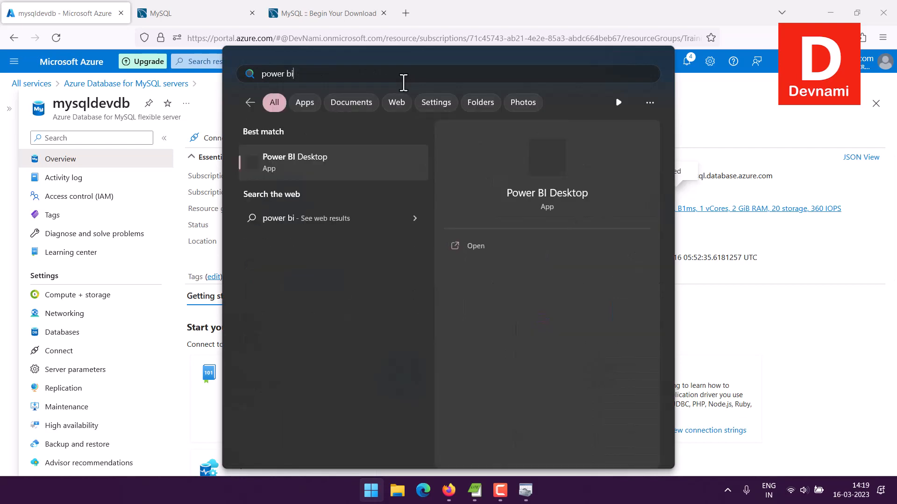
click(496, 31)
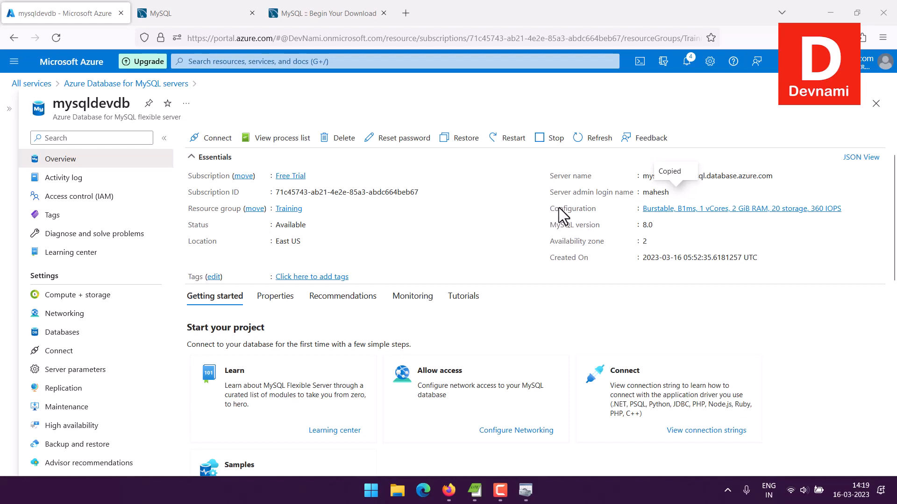
click(525, 490)
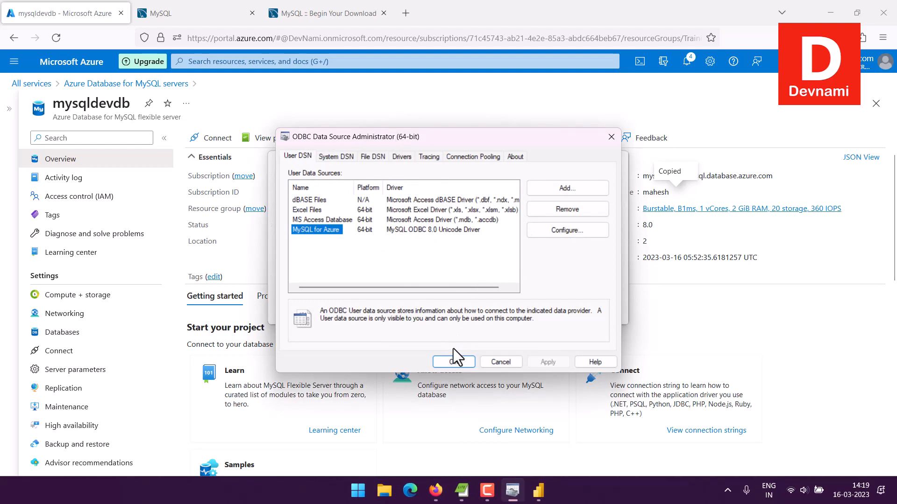
click(456, 363)
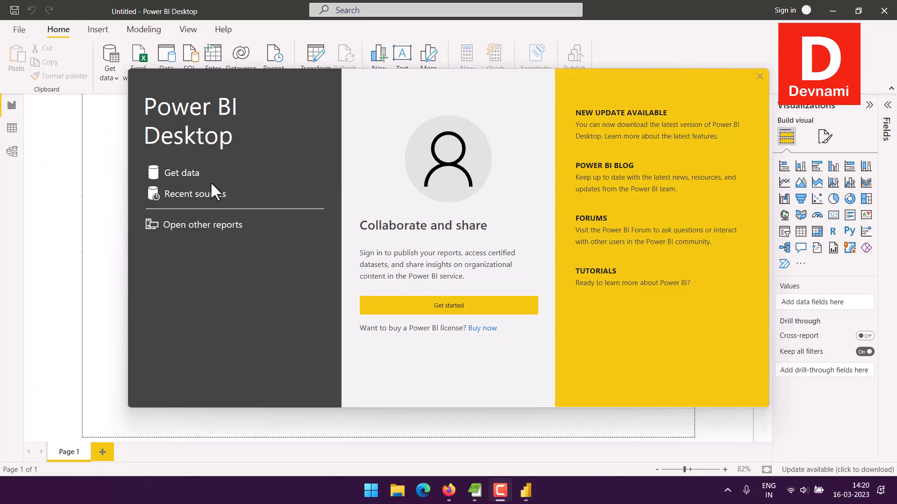
Step: Start getting data from a new source, find the ODBC connector and connect with it
click(182, 173)
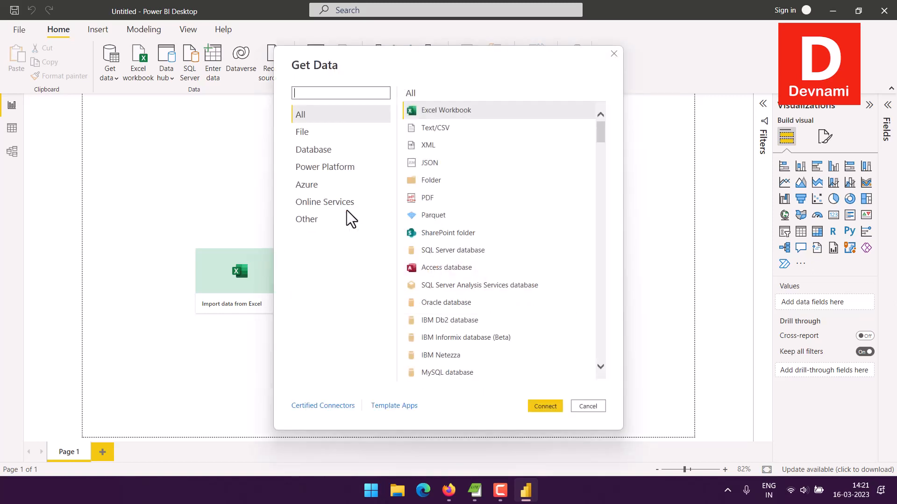
click(332, 93)
text(ODBC)
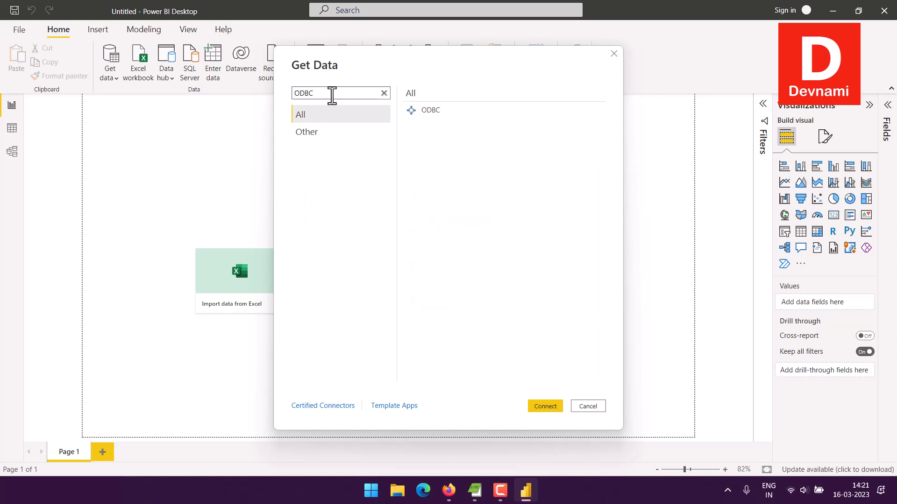
click(441, 113)
click(538, 409)
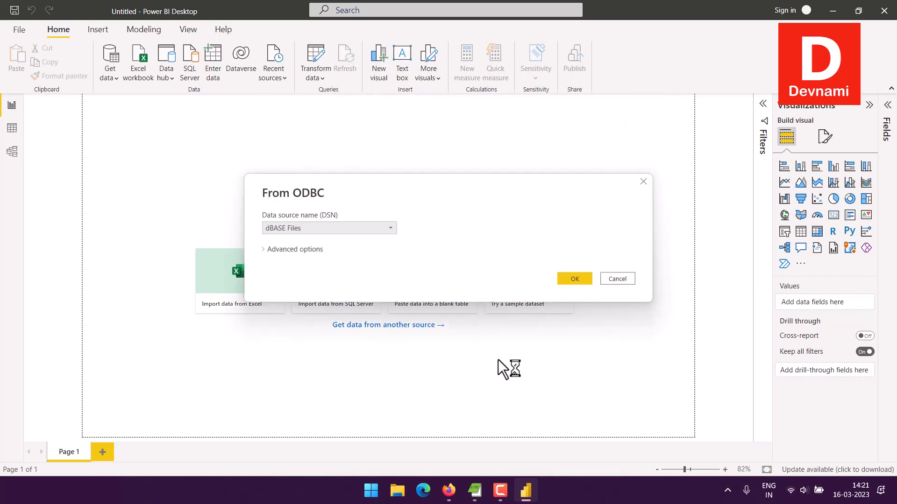
Step: Choose MySQL for Azure as the ODBC data source name and accept it without advanced options
click(323, 229)
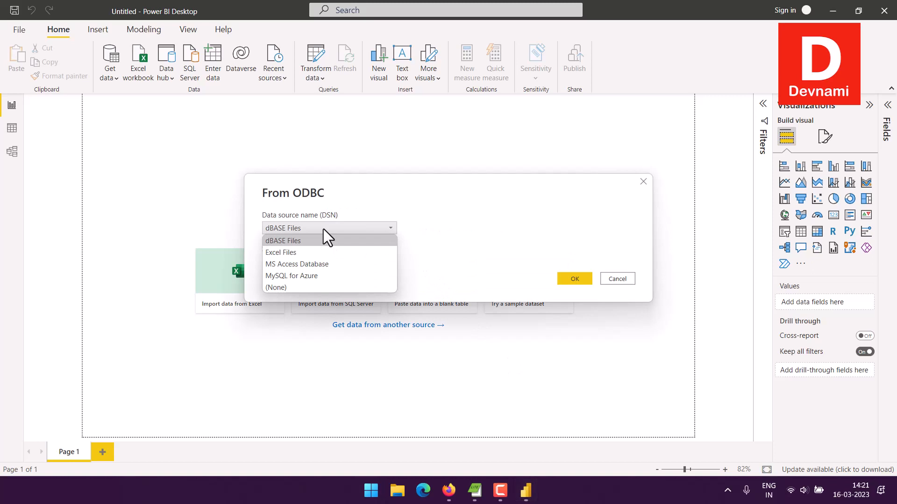
click(324, 275)
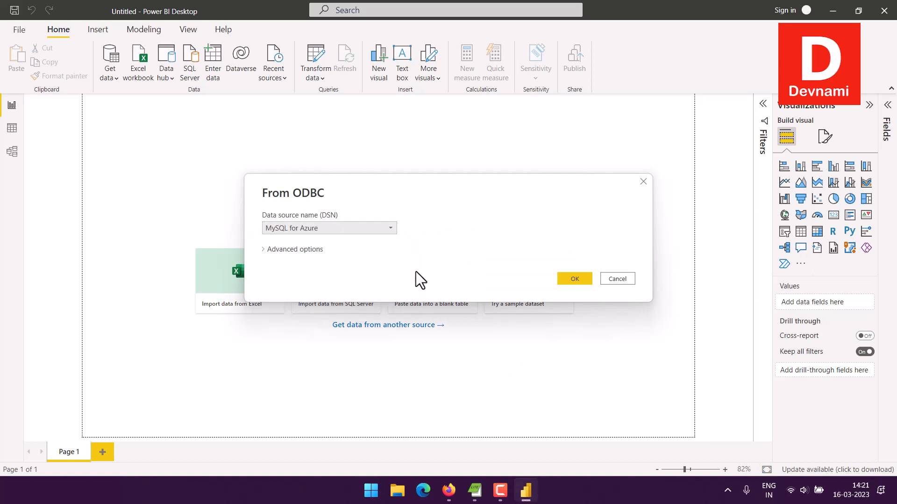
click(268, 251)
click(264, 251)
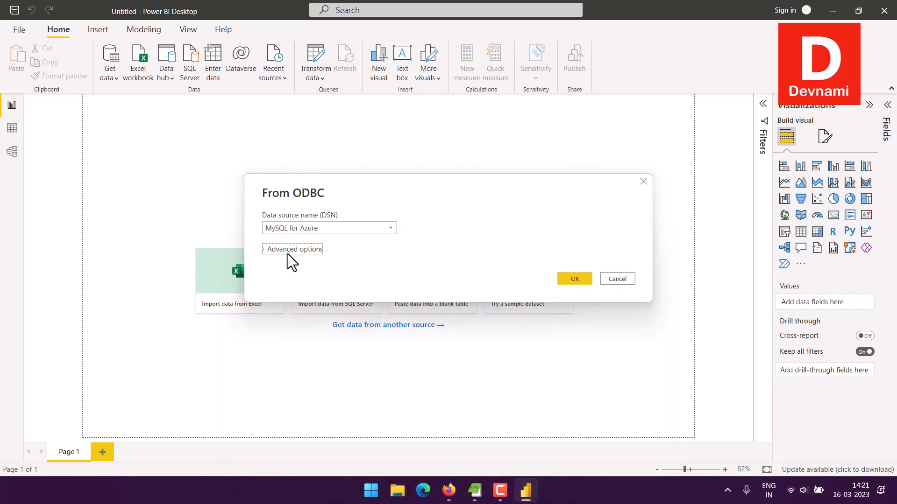
click(569, 276)
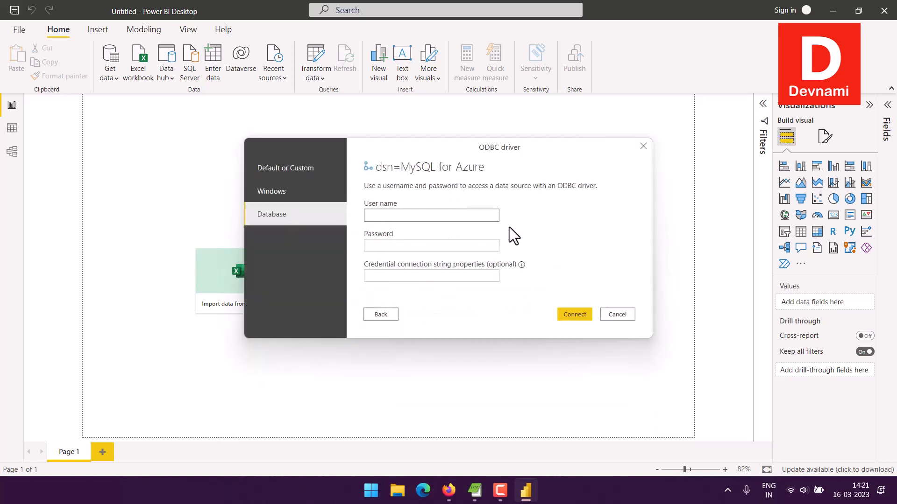
Step: Enter the database user name and password for the ODBC driver and connect to the data source
text(mahesh)
key(Tab)
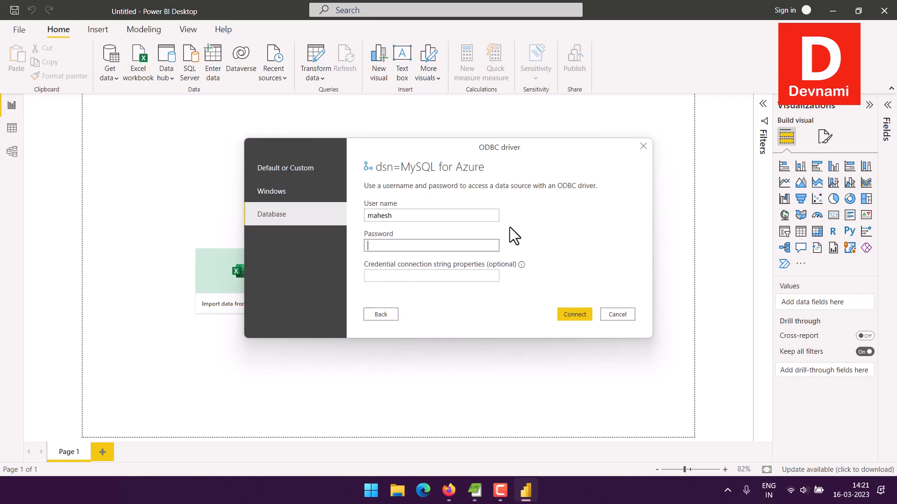
key(ctrl+v)
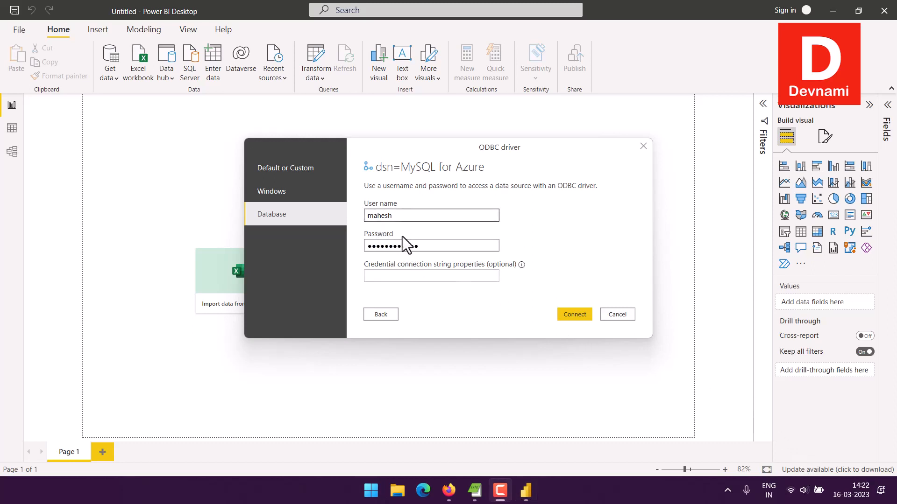
click(574, 315)
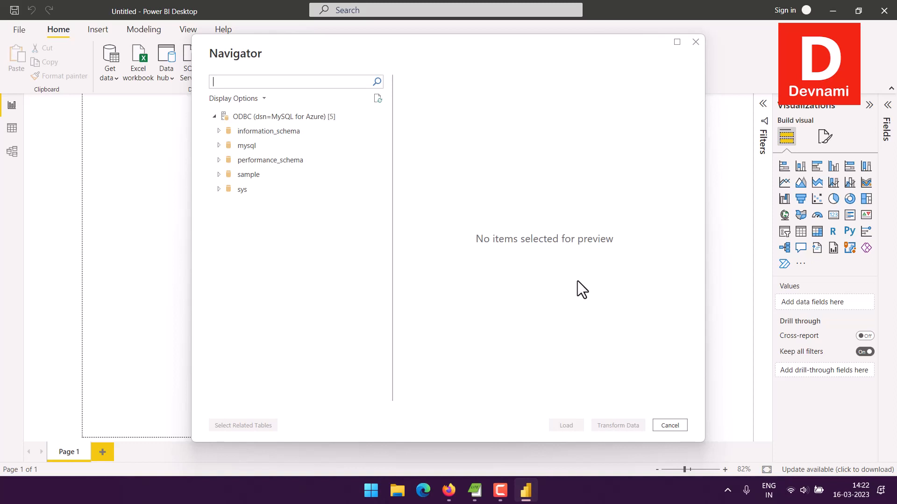
Step: Load the employee table from the sample database and apply the pending query changes
click(220, 176)
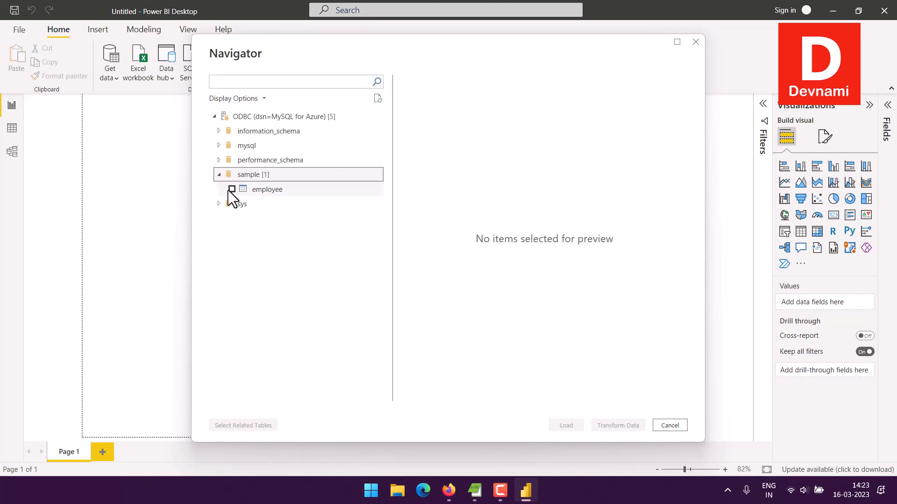
click(231, 189)
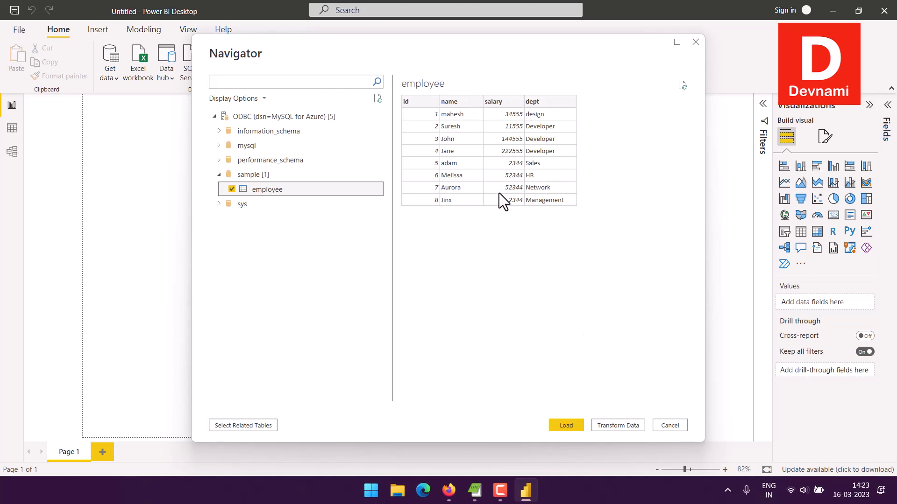
click(574, 424)
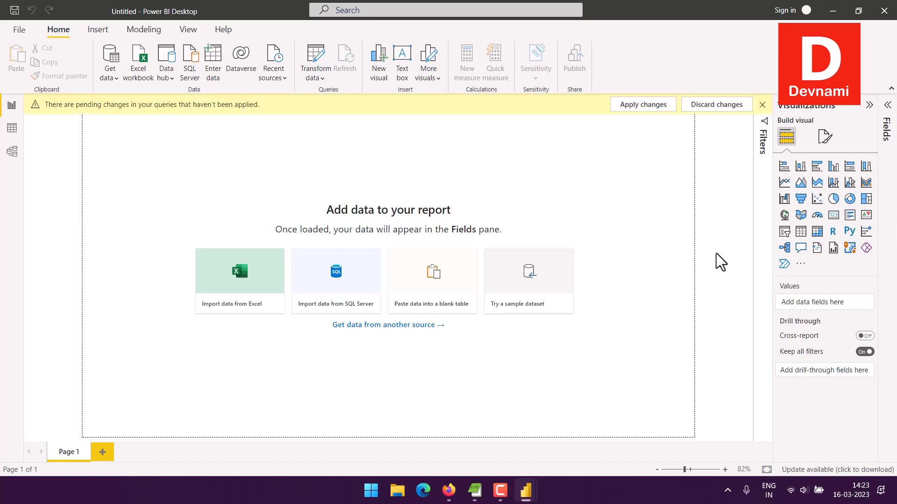
click(642, 106)
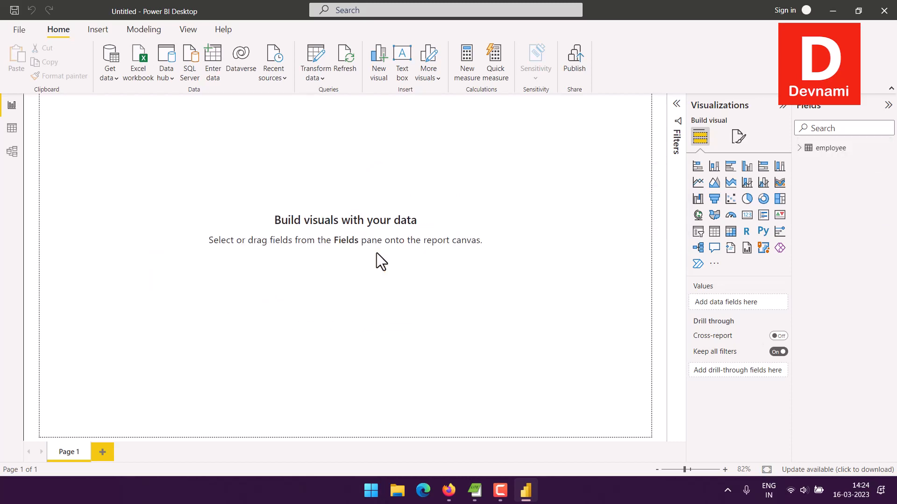
Step: Plot the employee table's id and salary fields in a column chart, enlarged and placed nearer the middle of the report page
click(800, 148)
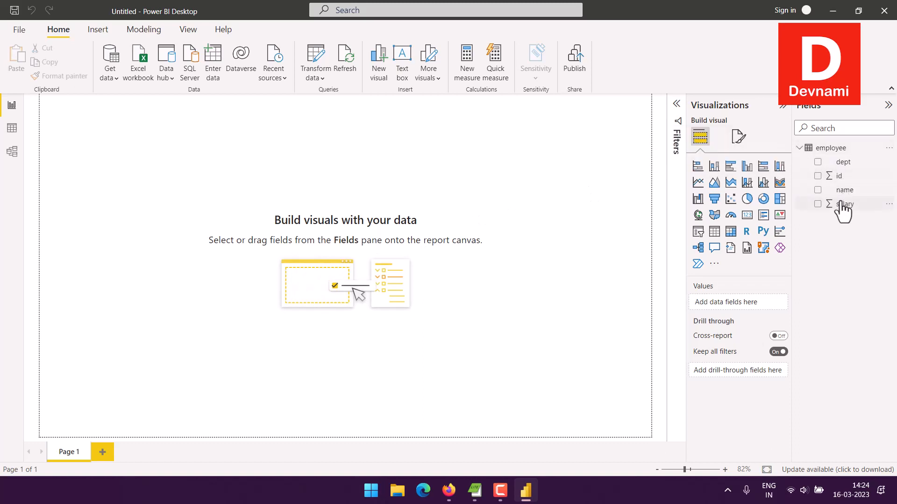
drag(839, 177, 820, 187)
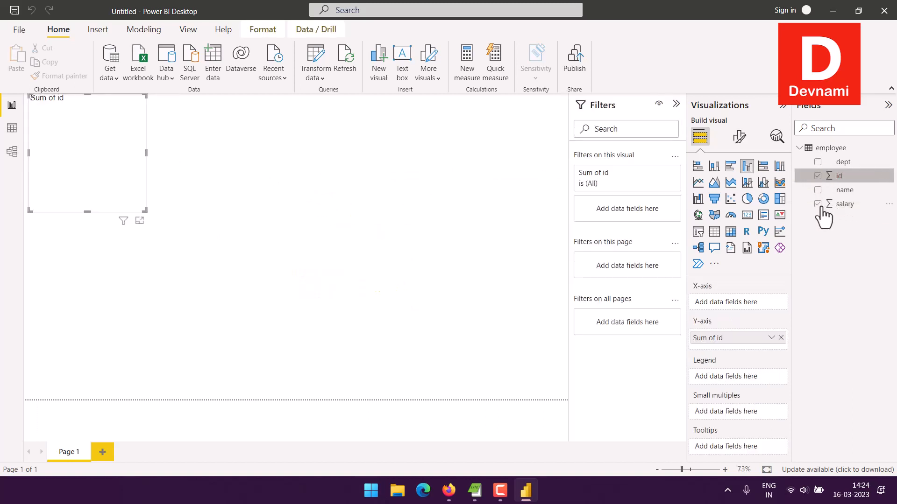
click(818, 204)
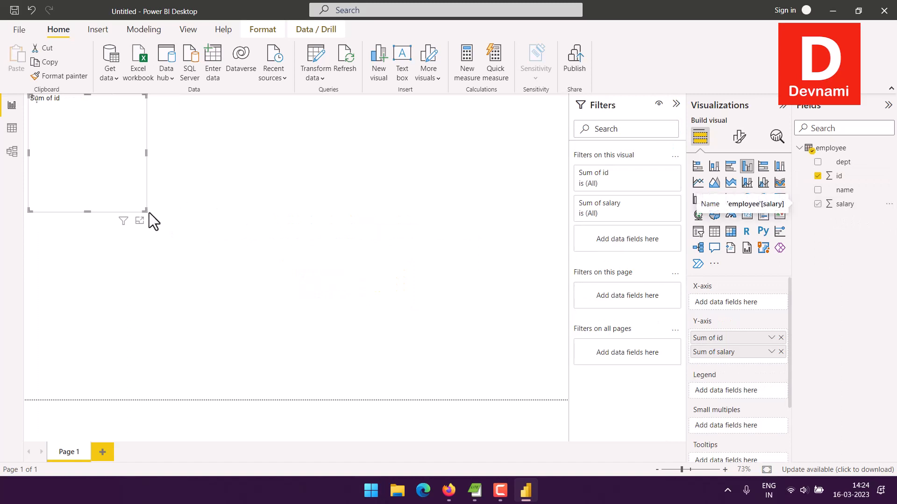
drag(309, 255, 348, 281)
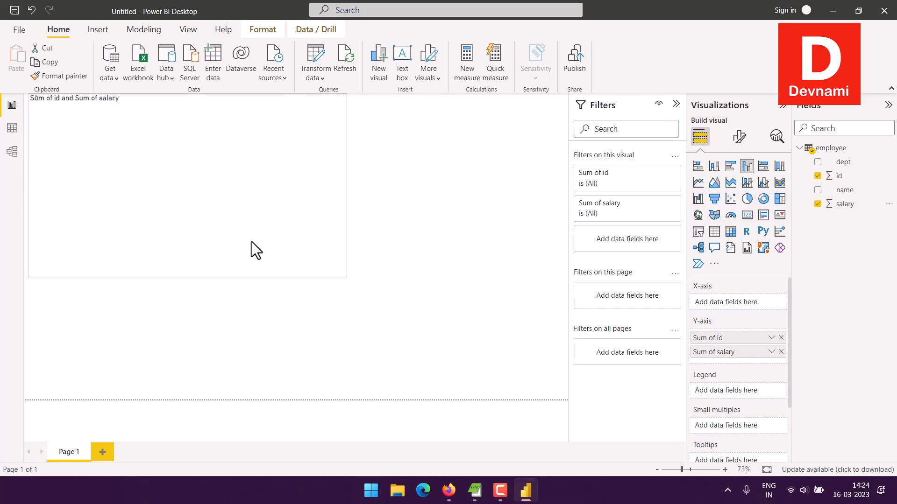
drag(201, 178, 259, 216)
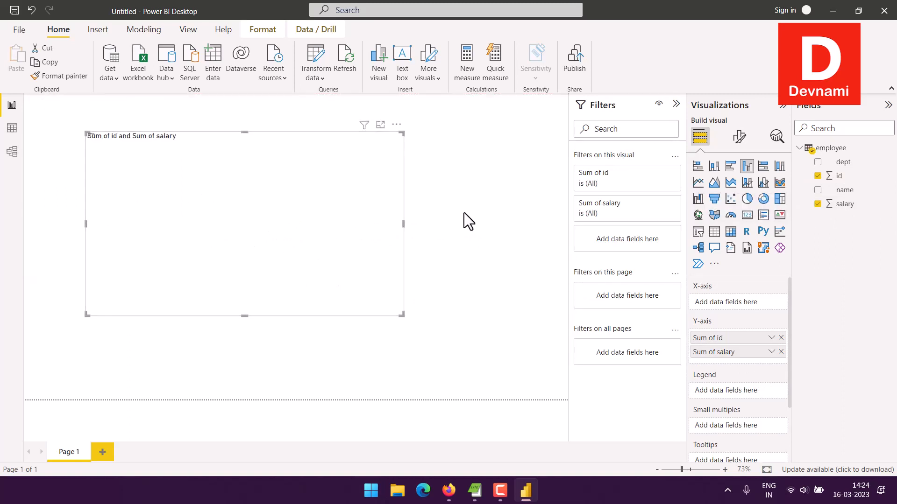